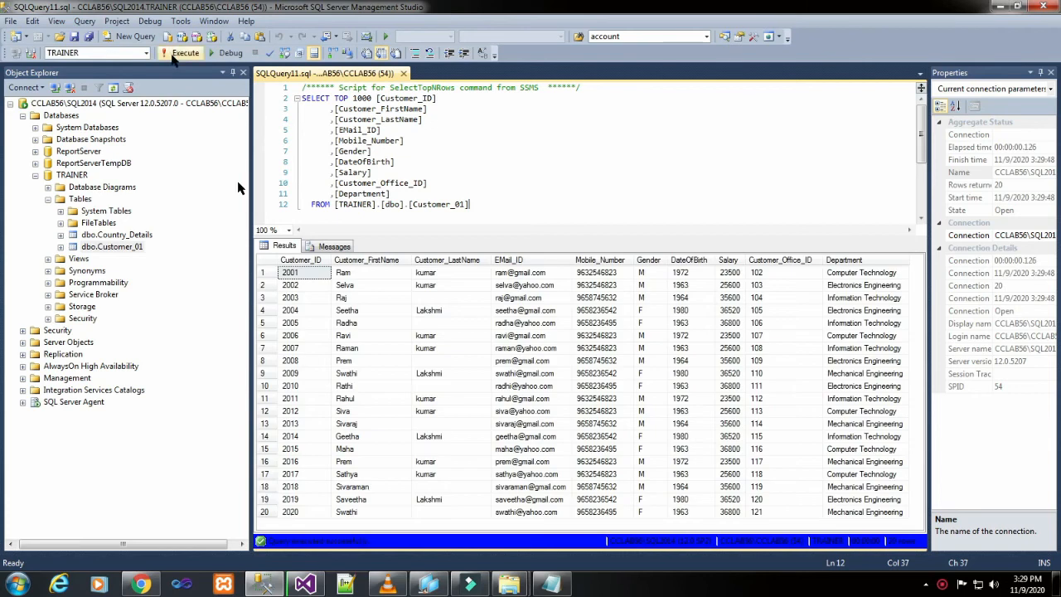
Switch to Visual Studio and add a new shared data source named SDS_Customer_01 to the SSRS TUTORIALS project.
left_click(263, 512)
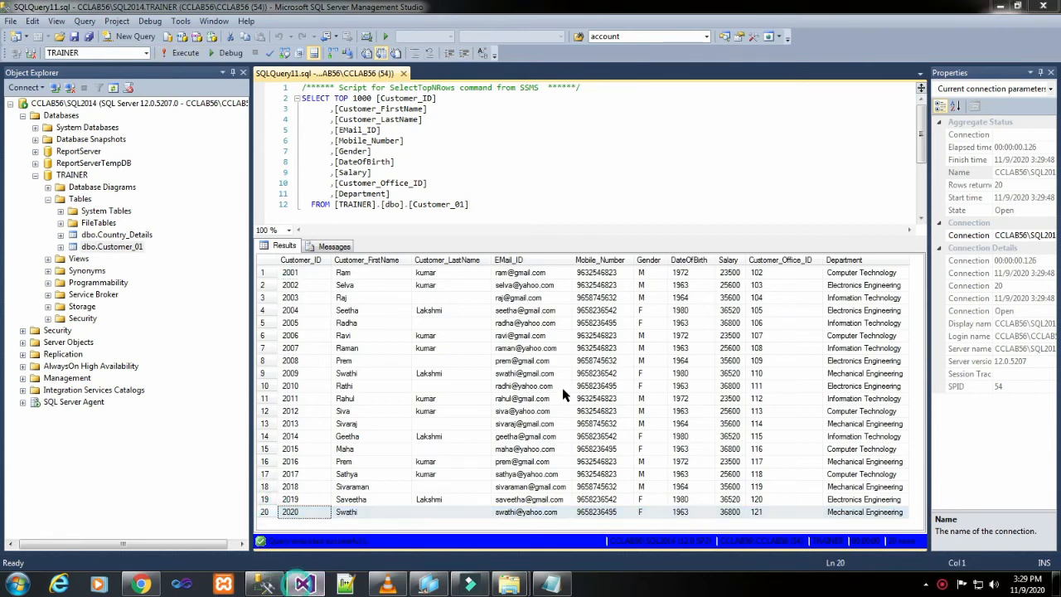
left_click(304, 584)
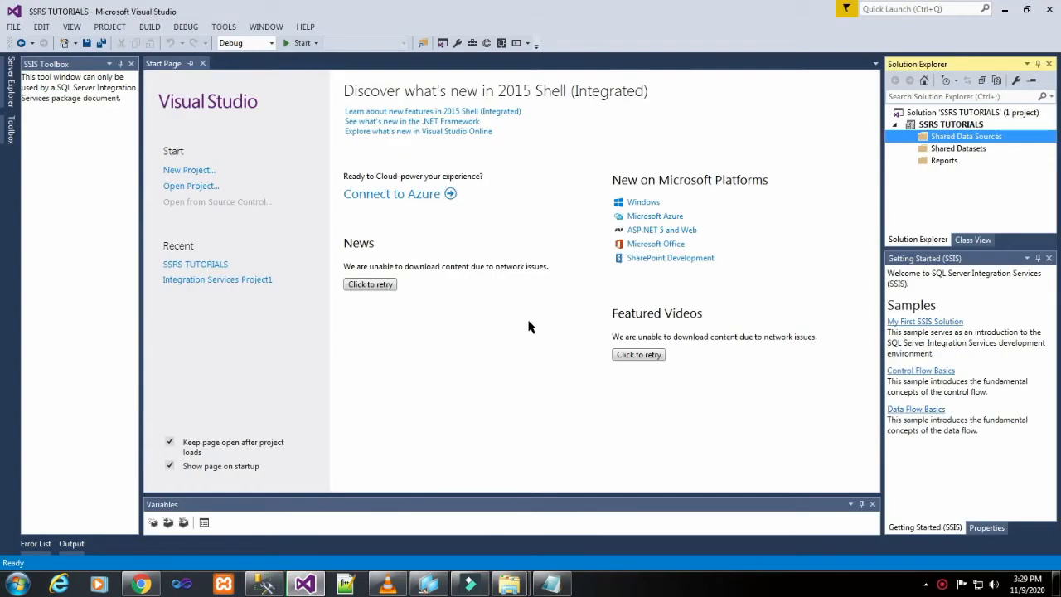
right_click(943, 139)
left_click(918, 148)
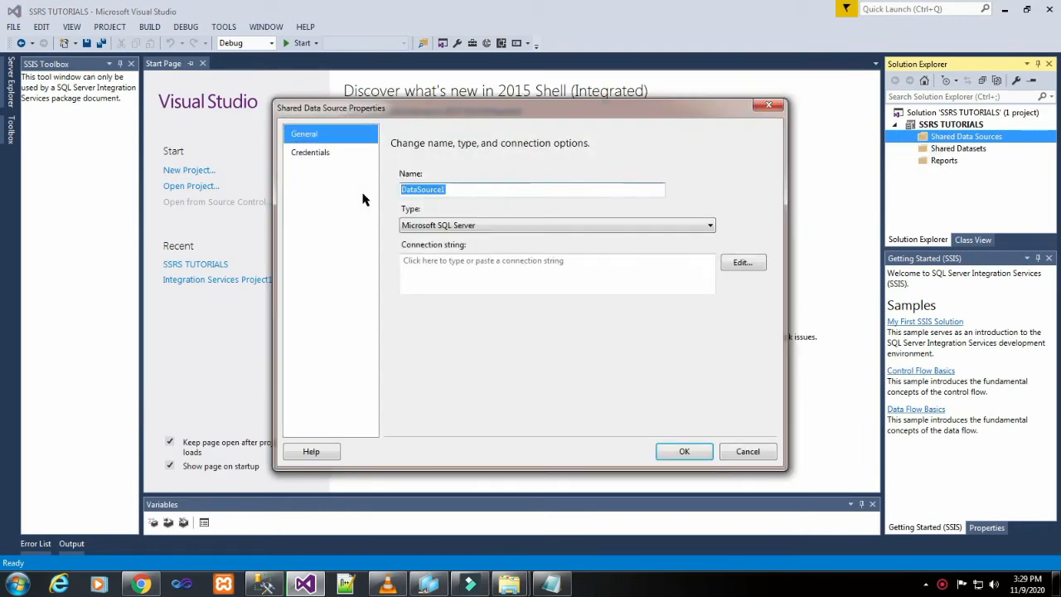
type("SDS")
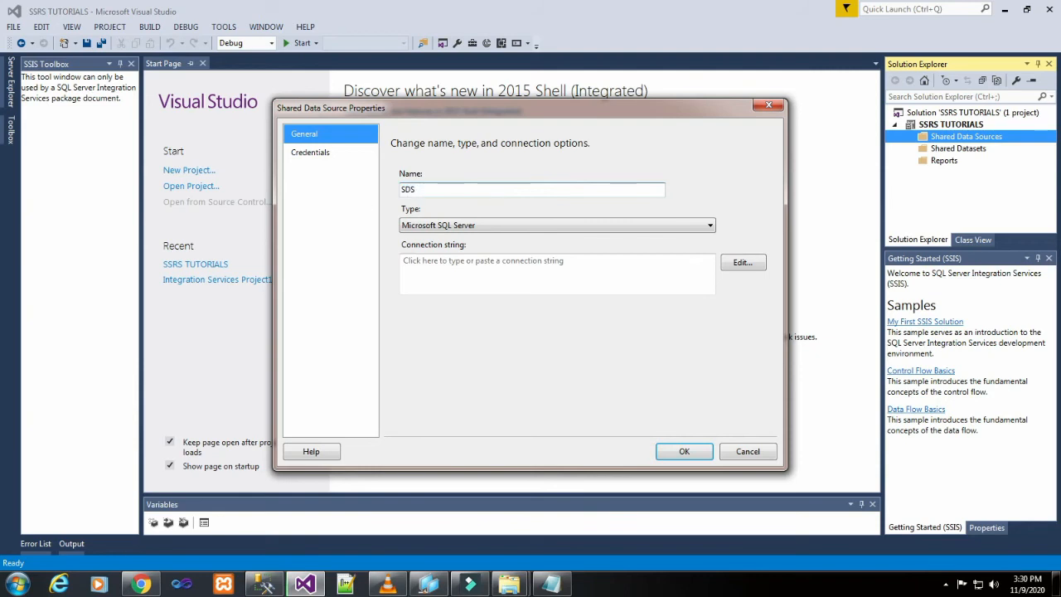
type("_Customer_01")
Start building the shared data source's connection string and set its server name to CCLAB56\SQL2014.
left_click(750, 264)
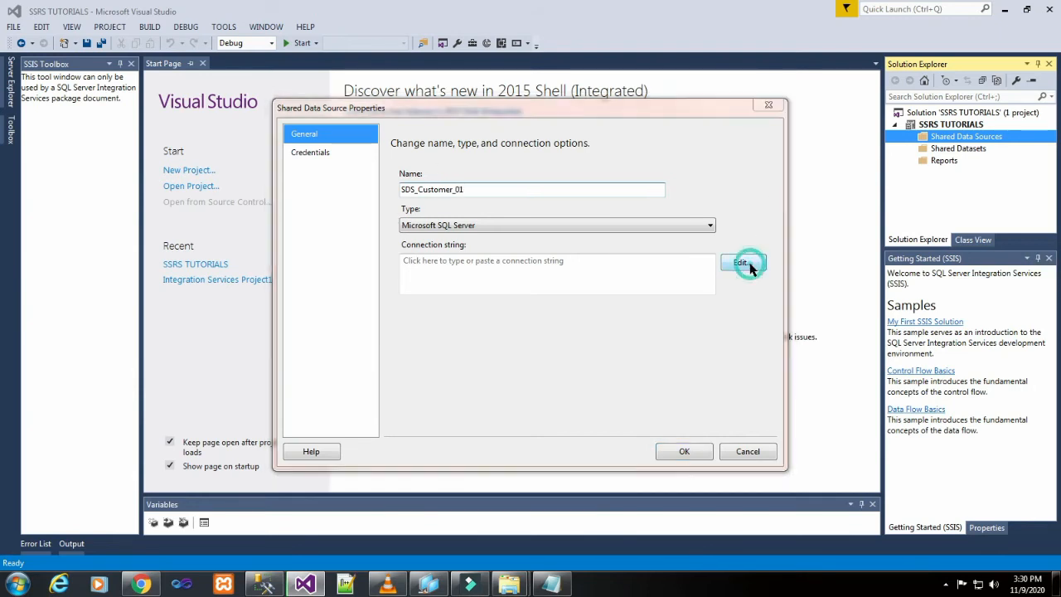
left_click(597, 169)
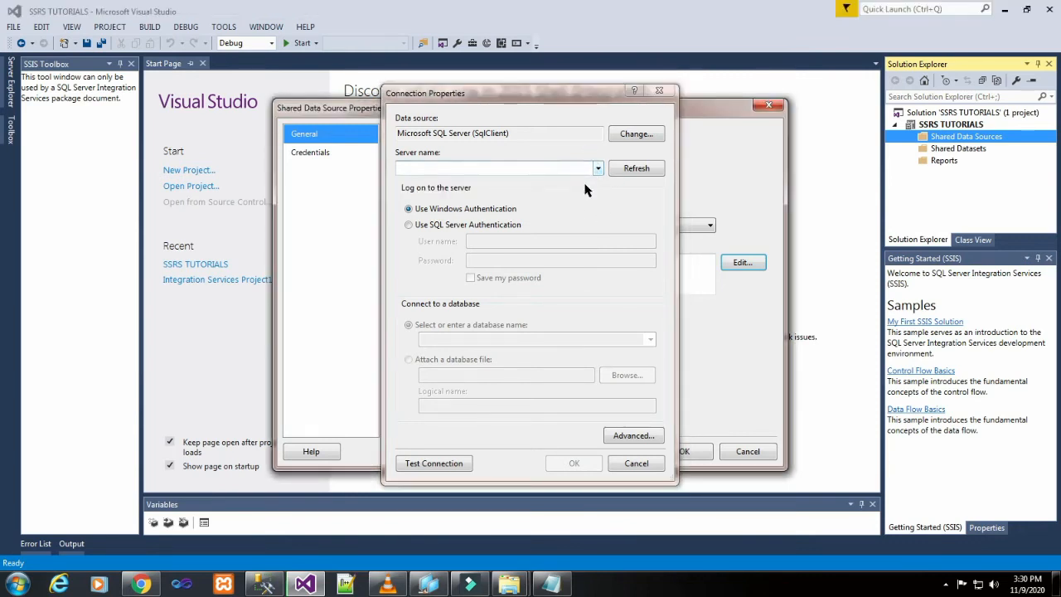
left_click(597, 170)
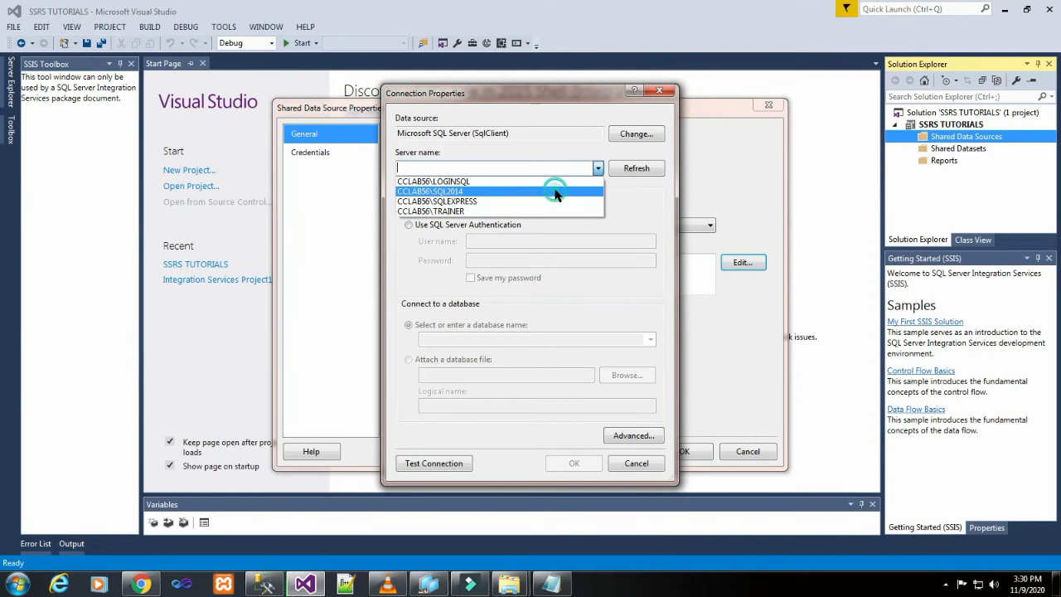
left_click(555, 189)
Check the server, TRAINER database and dbo.Customer_01 table in SQL Server Management Studio, then return to Visual Studio.
left_click(265, 584)
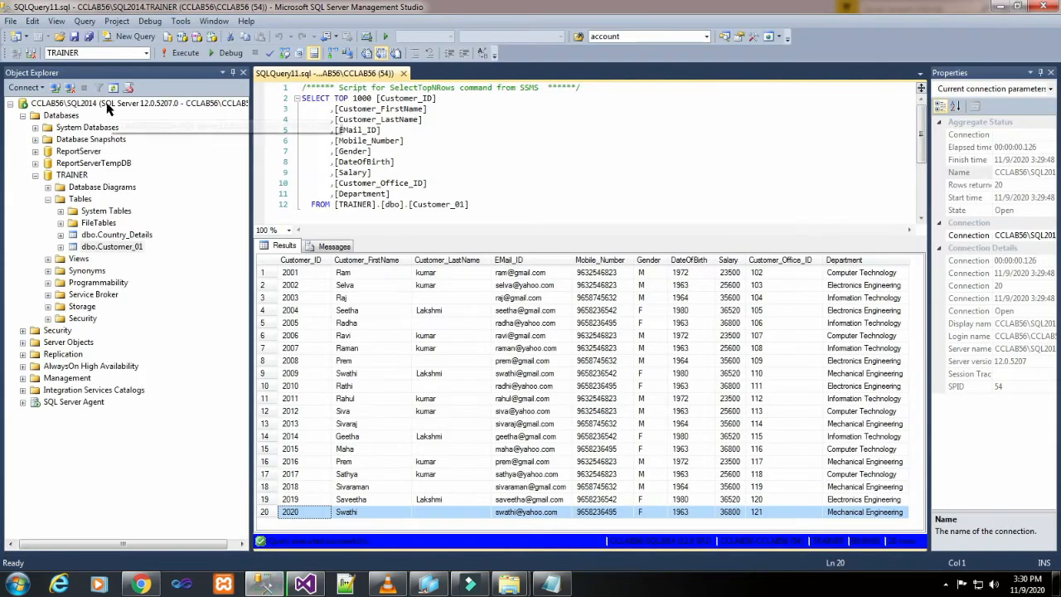
left_click(106, 103)
left_click(73, 175)
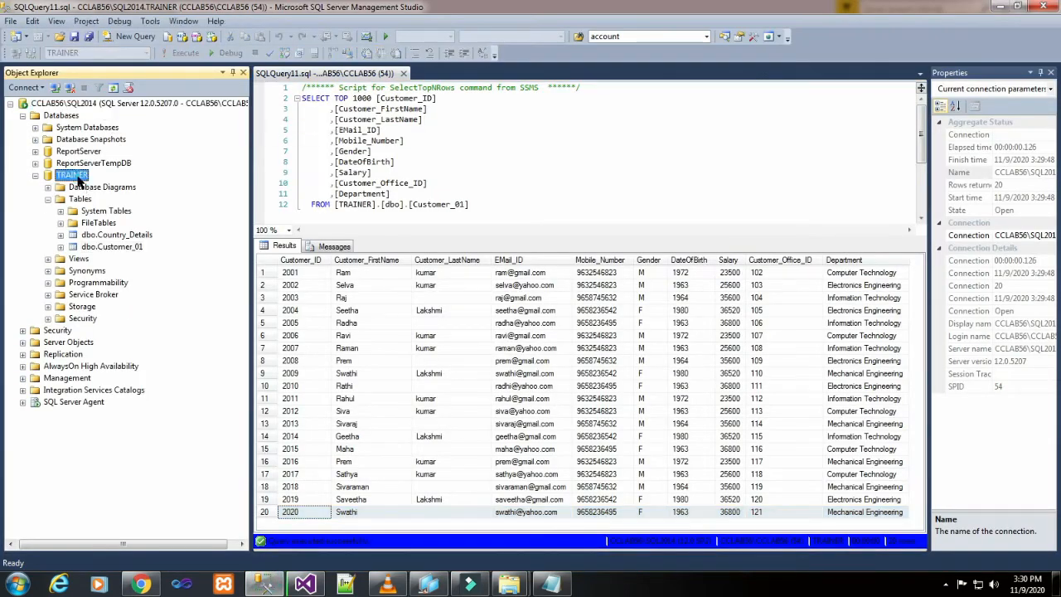
left_click(100, 247)
left_click(304, 585)
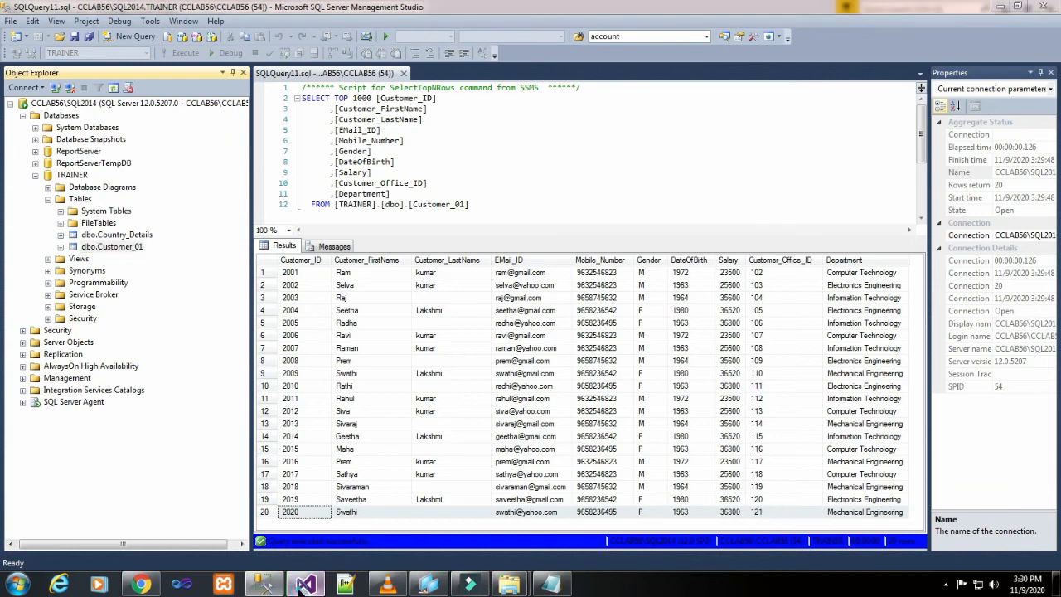
Select the TRAINER database, test the connection and save the shared data source.
left_click(648, 340)
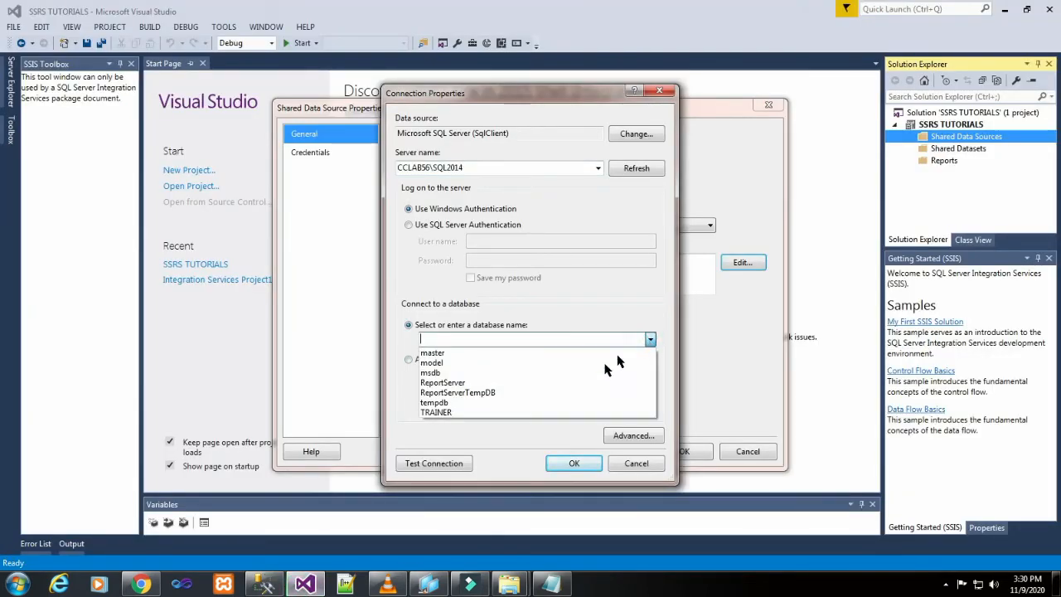
left_click(527, 417)
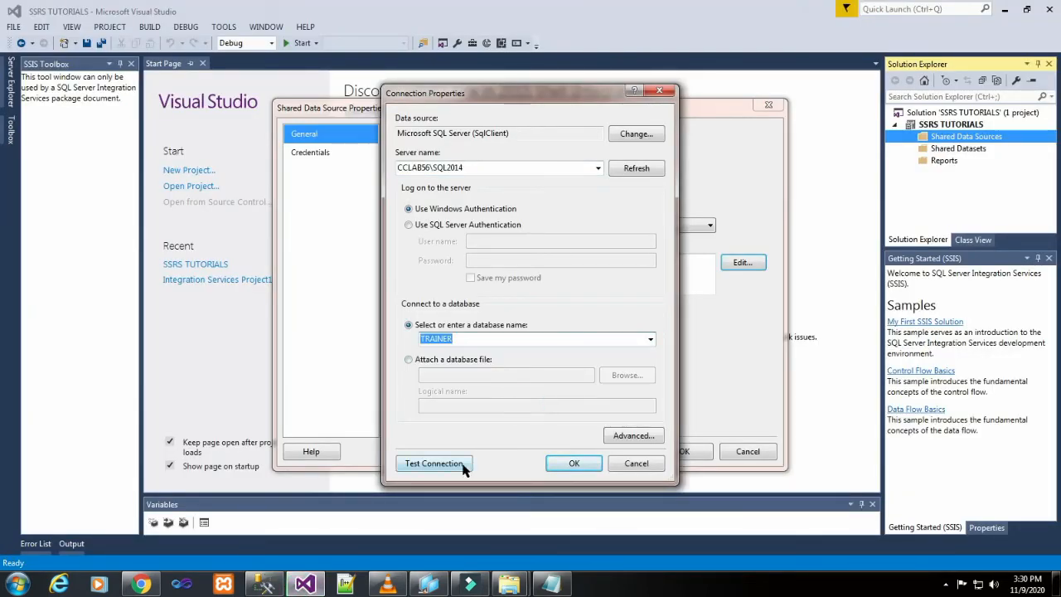
left_click(465, 467)
left_click(585, 338)
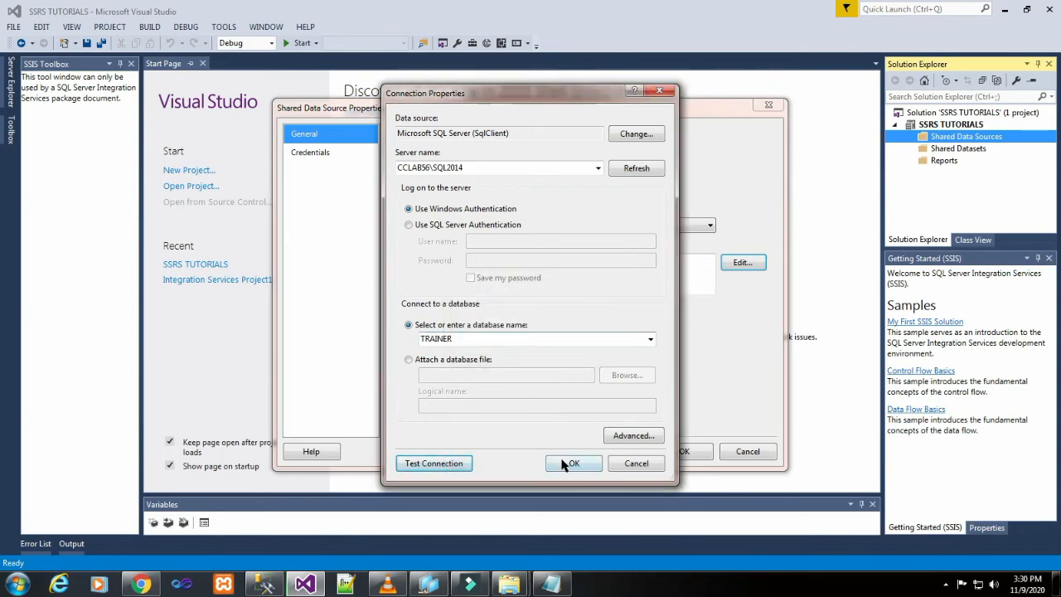
left_click(567, 461)
left_click(679, 452)
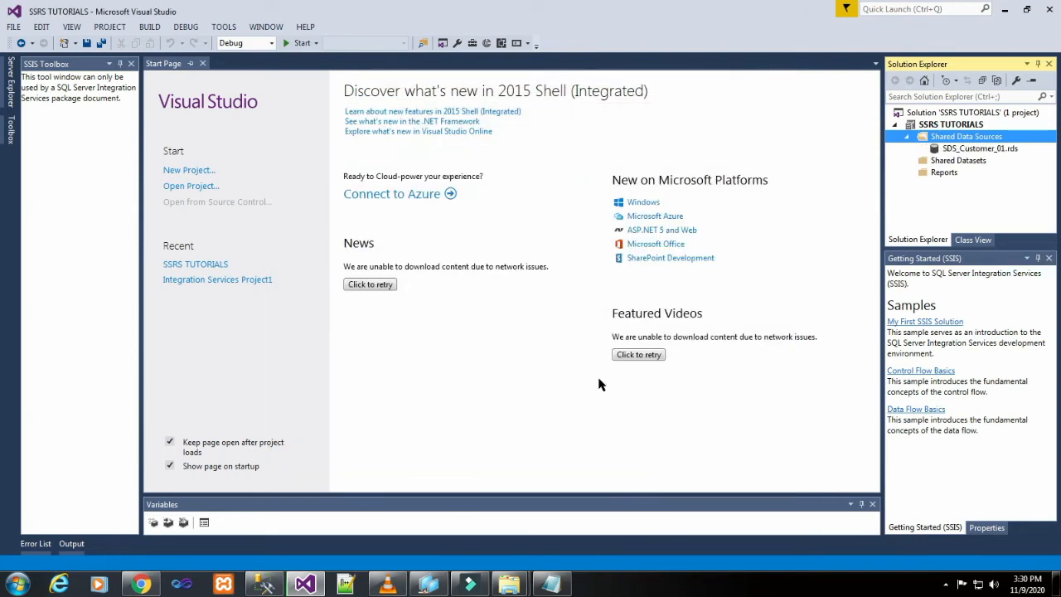
Add a new empty report named Report_Parameter.rdl to the project's Reports folder.
left_click(945, 174)
right_click(948, 180)
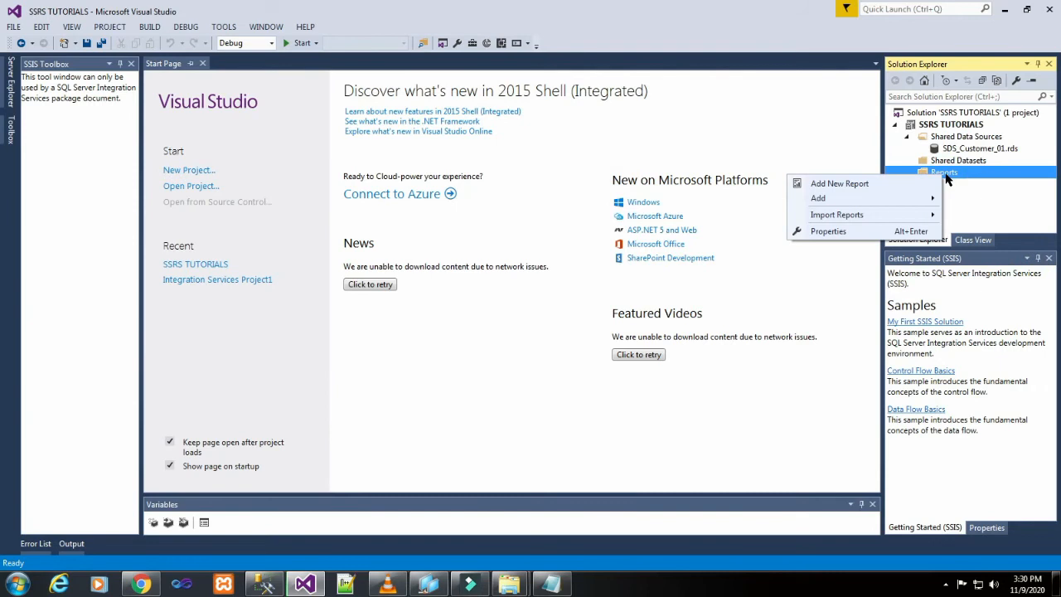
mouse_move(865, 199)
left_click(681, 201)
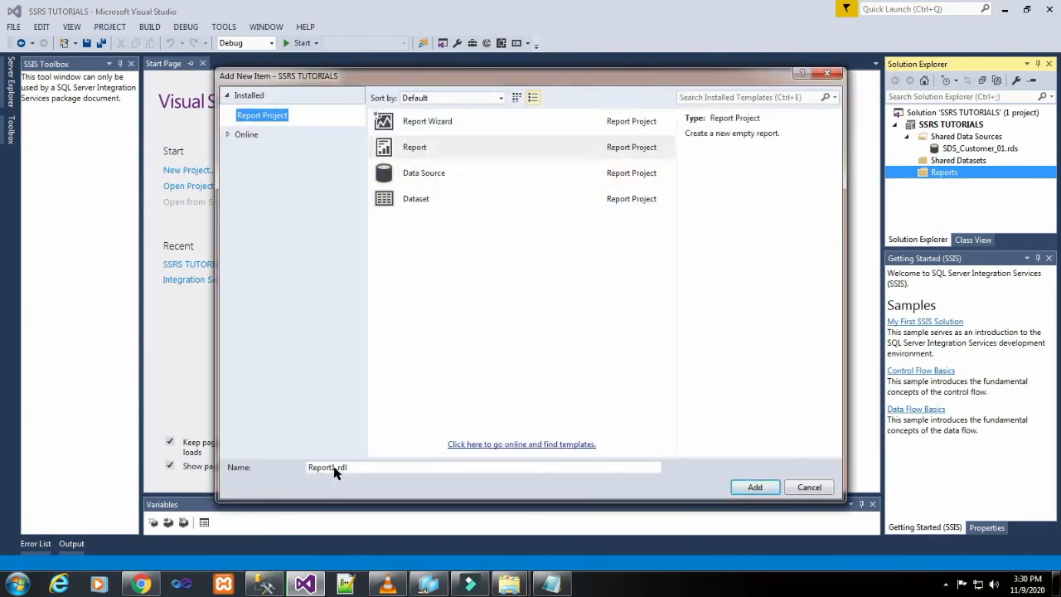
left_click(335, 469)
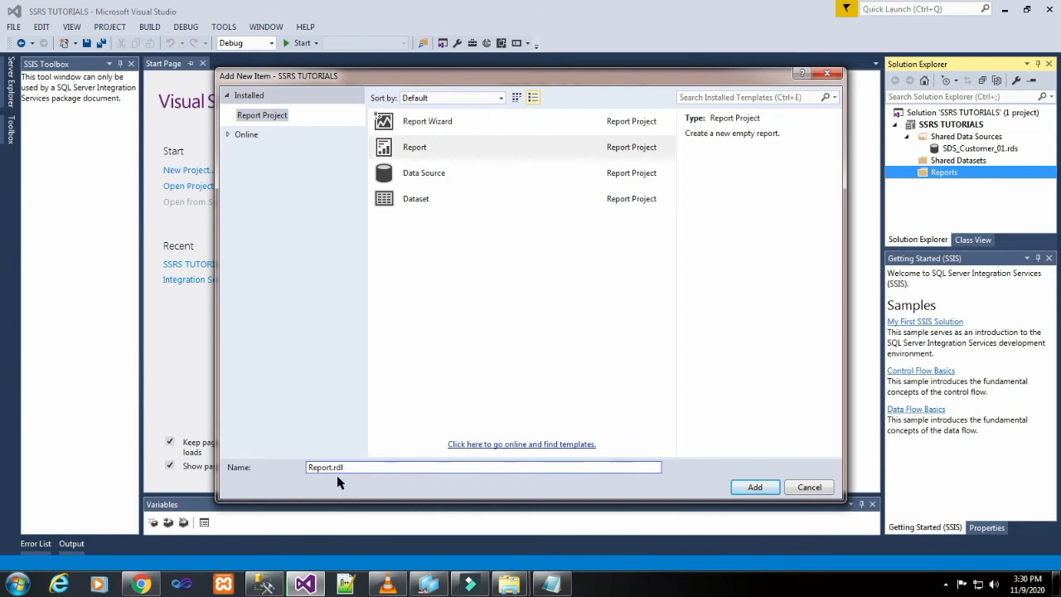
type("_Parameter")
left_click(767, 489)
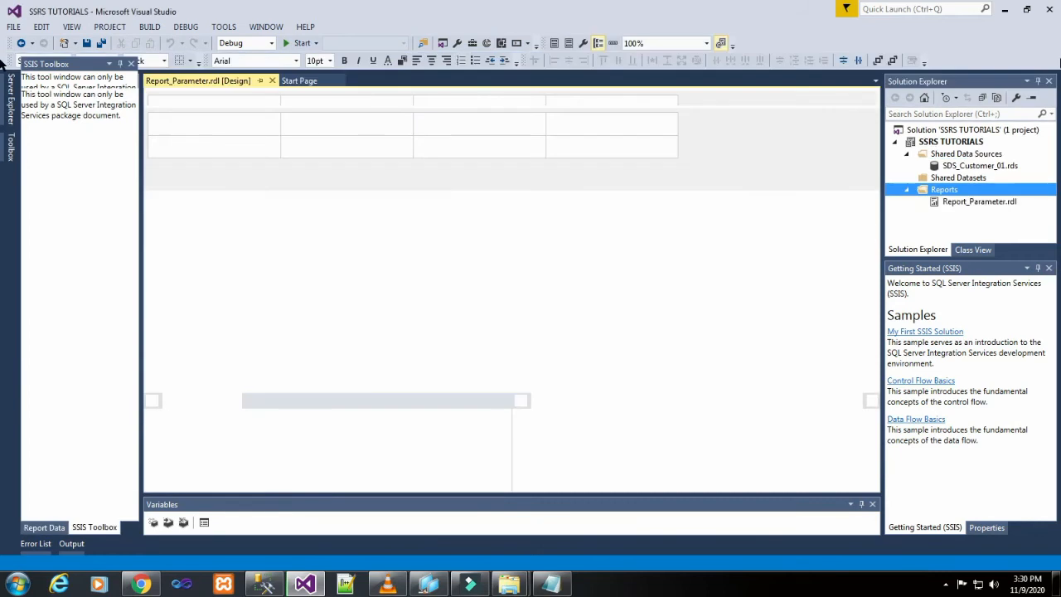
left_click(945, 208)
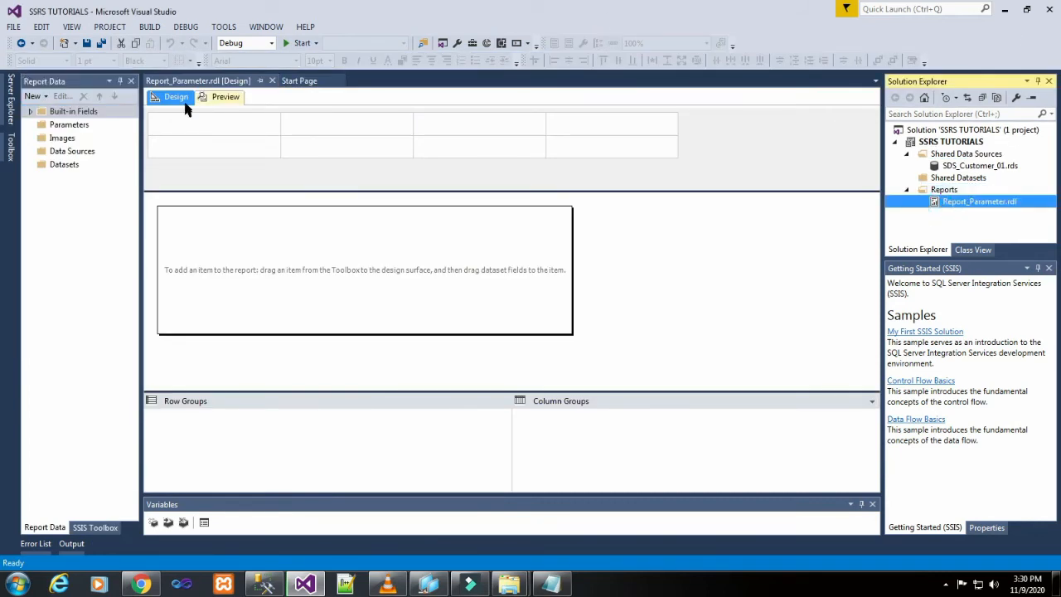
Add a report data source named DS_Customer_01 that references the shared data source SDS_Customer_01.
right_click(81, 152)
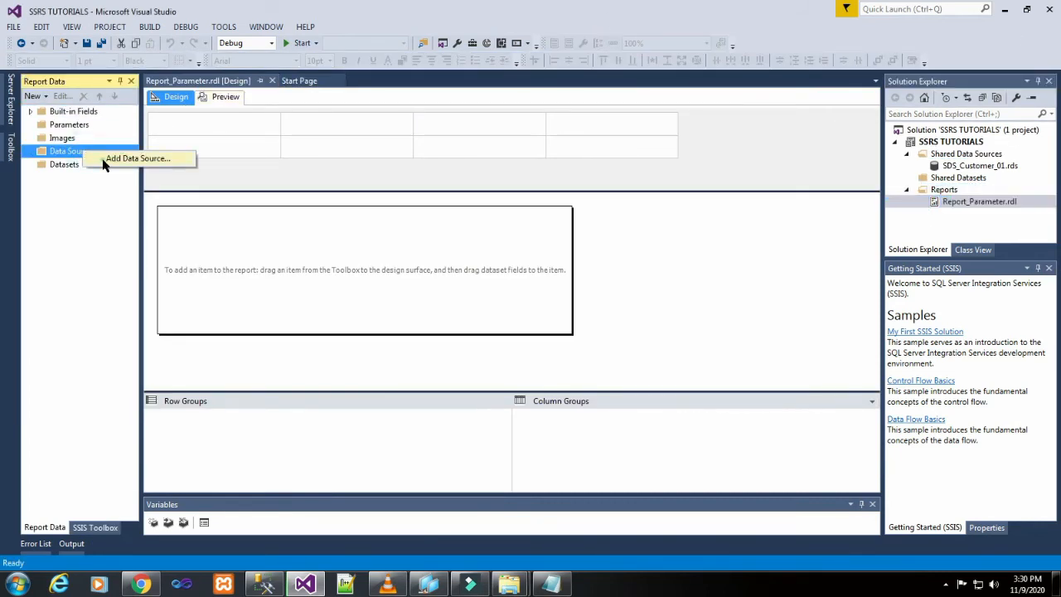
left_click(116, 159)
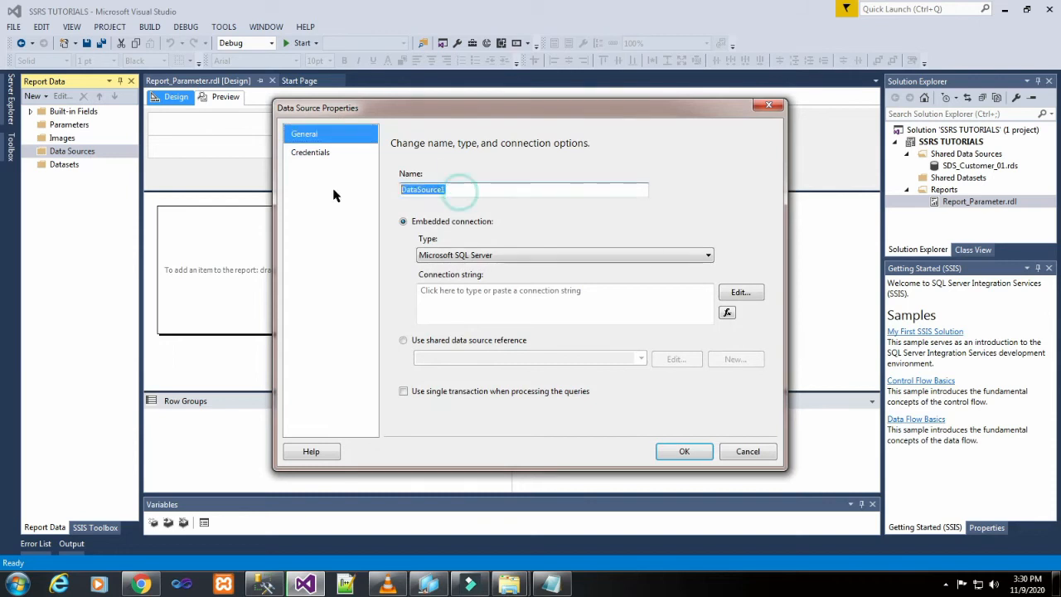
type("DS")
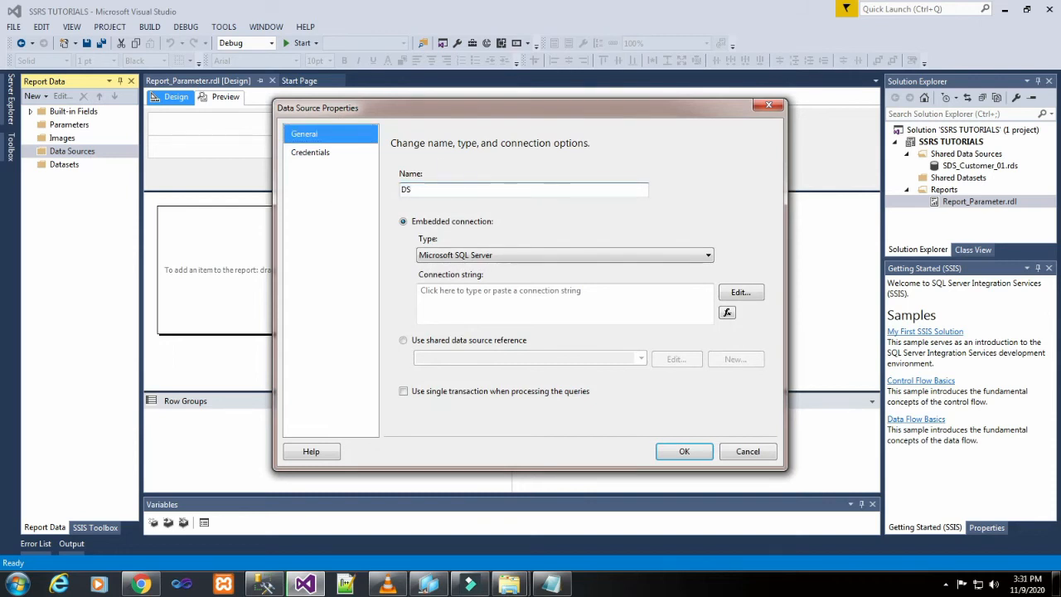
type("_Customer_01")
left_click(522, 339)
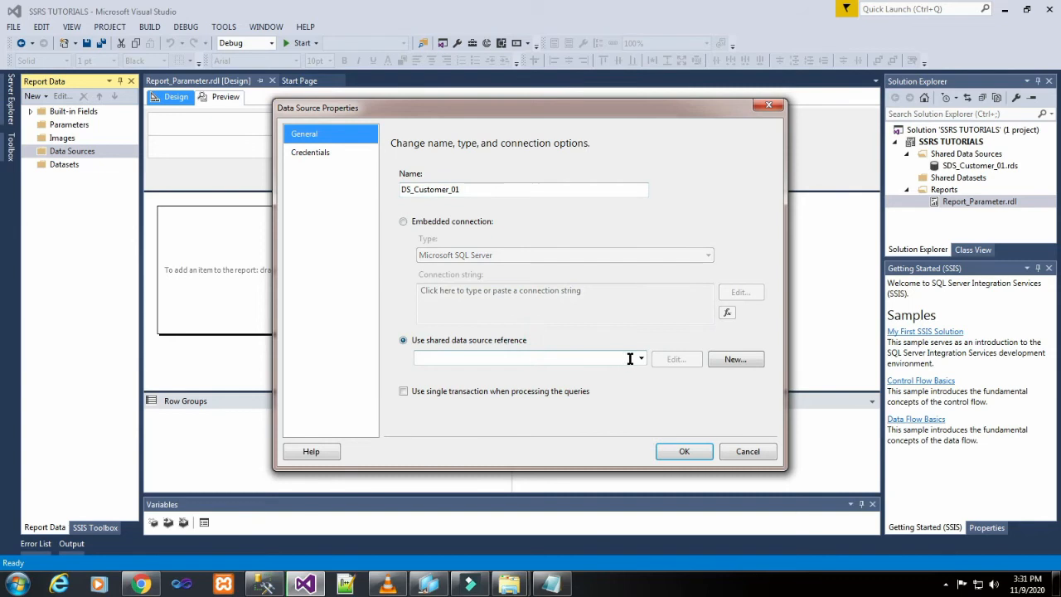
left_click(638, 358)
left_click(614, 370)
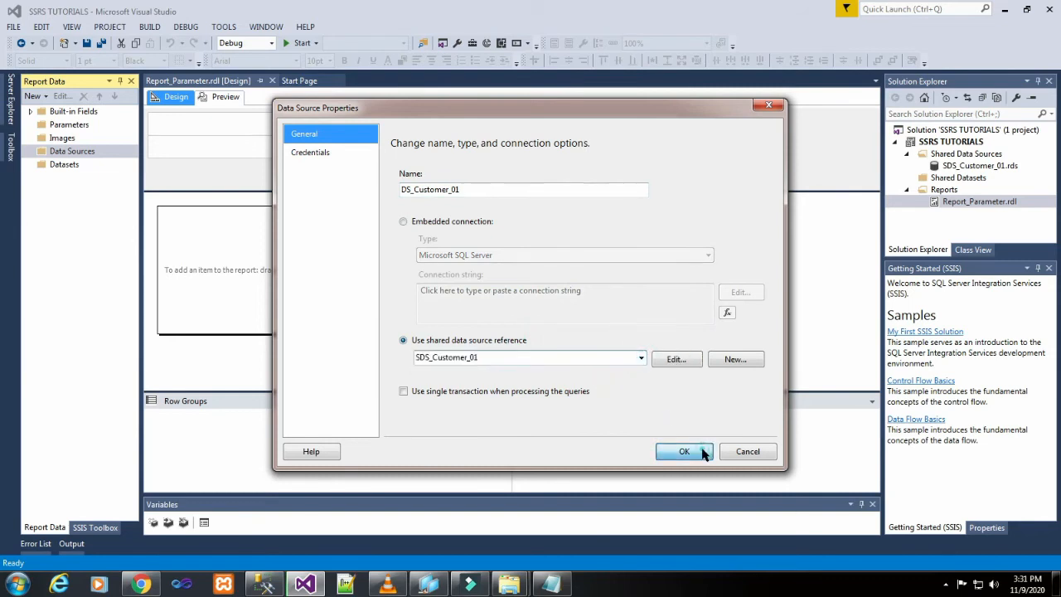
left_click(682, 451)
Add a dataset named DSet_Report_Parameter, embedded in the report and using the data source DS_Customer_01.
left_click(65, 177)
right_click(65, 177)
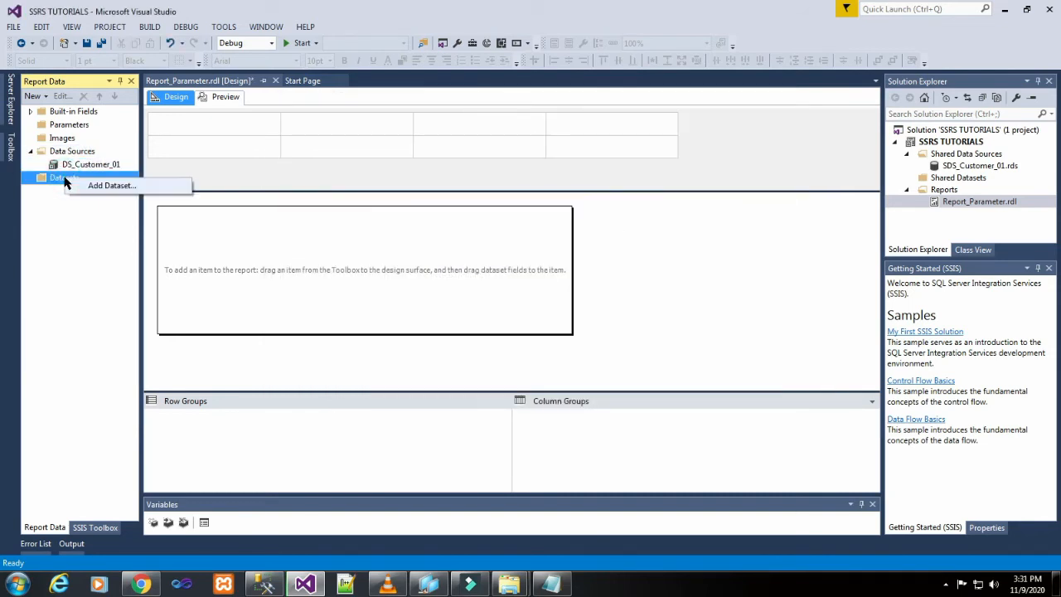
left_click(116, 183)
double_click(473, 130)
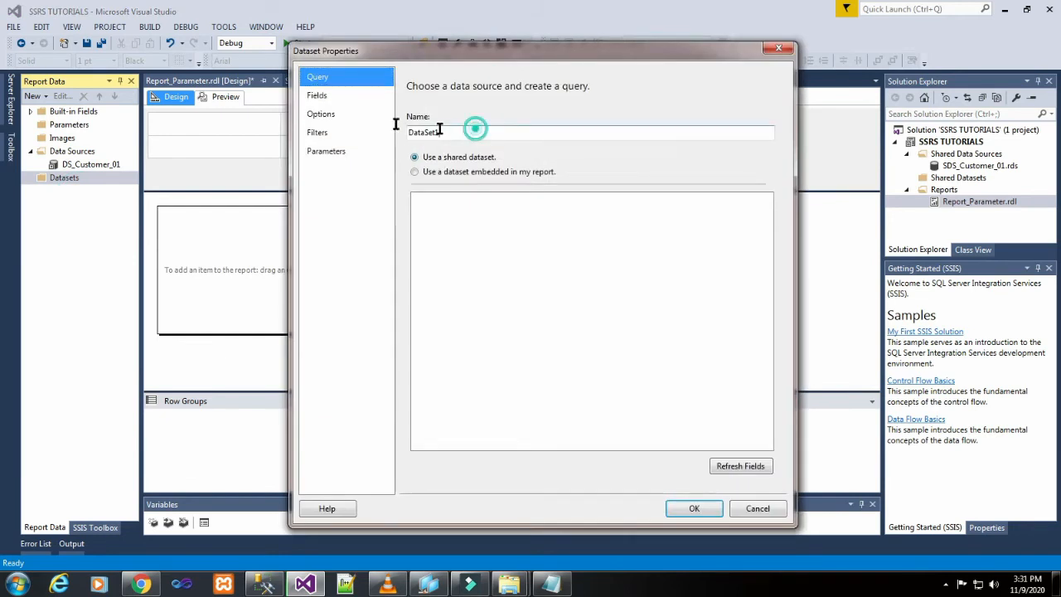
type("DSet_")
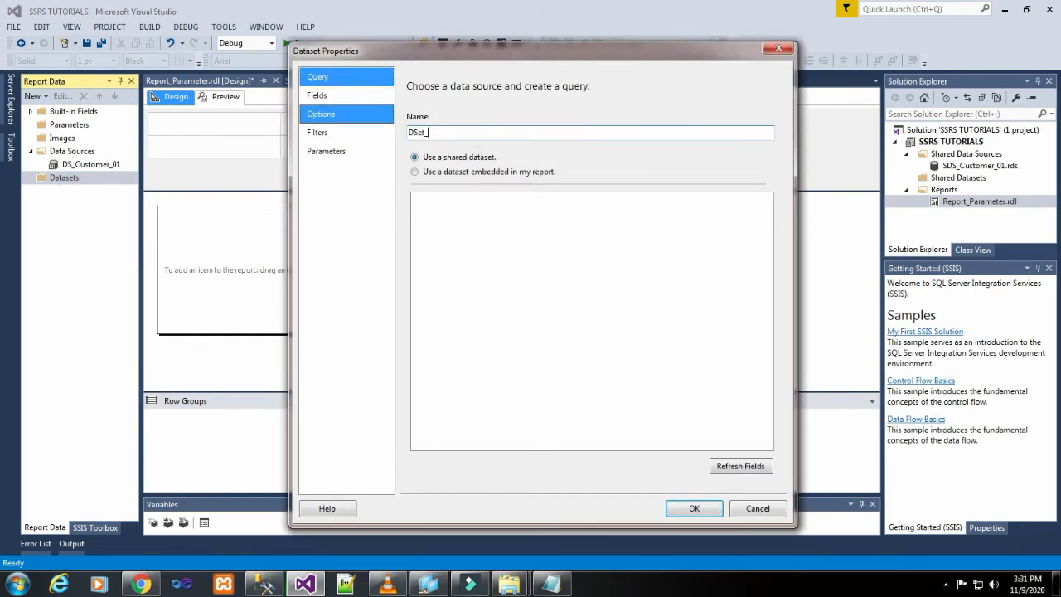
type("Report_Parameter")
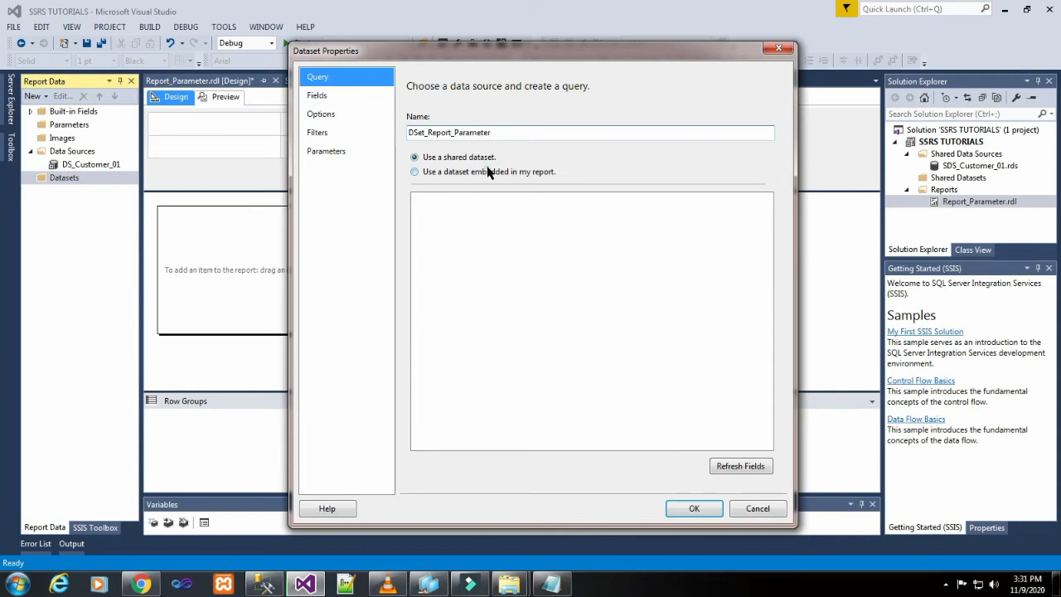
left_click(488, 171)
left_click(501, 215)
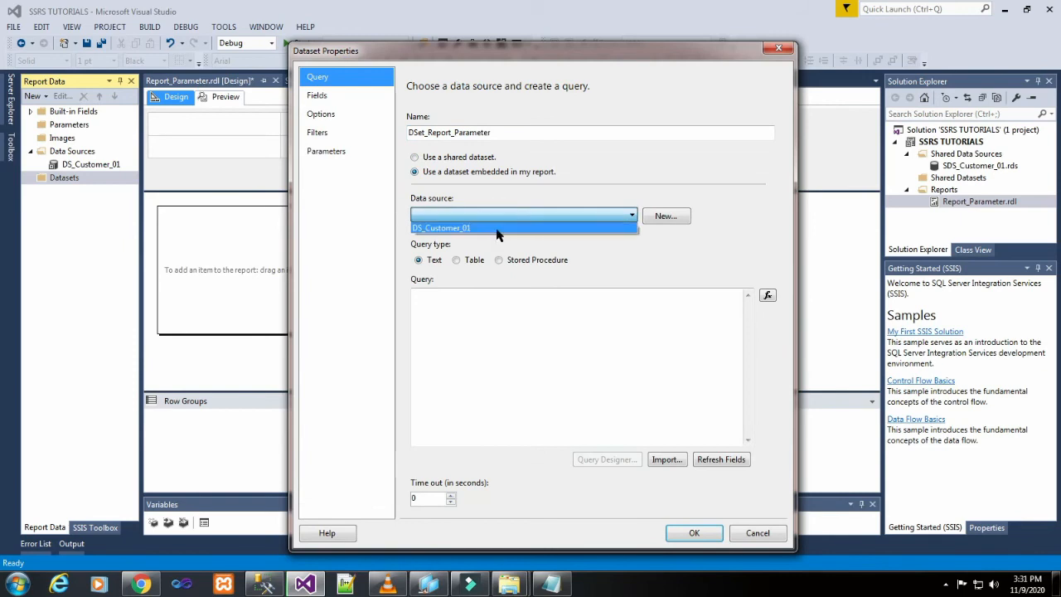
left_click(496, 229)
Switch to SQL Server Management Studio and copy the full SELECT TOP 1000 query on the Customer_01 table.
left_click(437, 338)
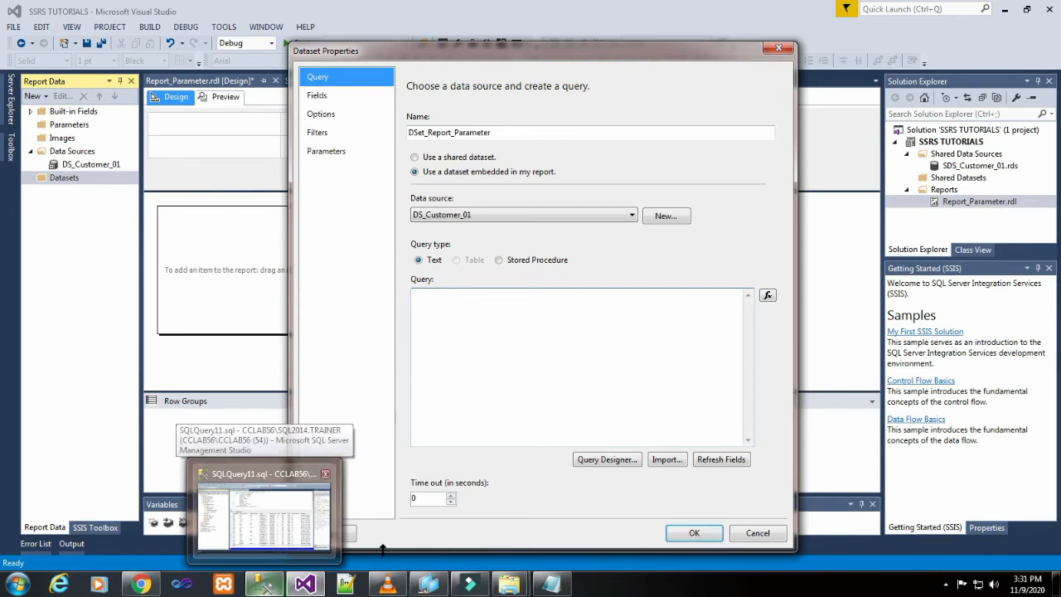
left_click(549, 584)
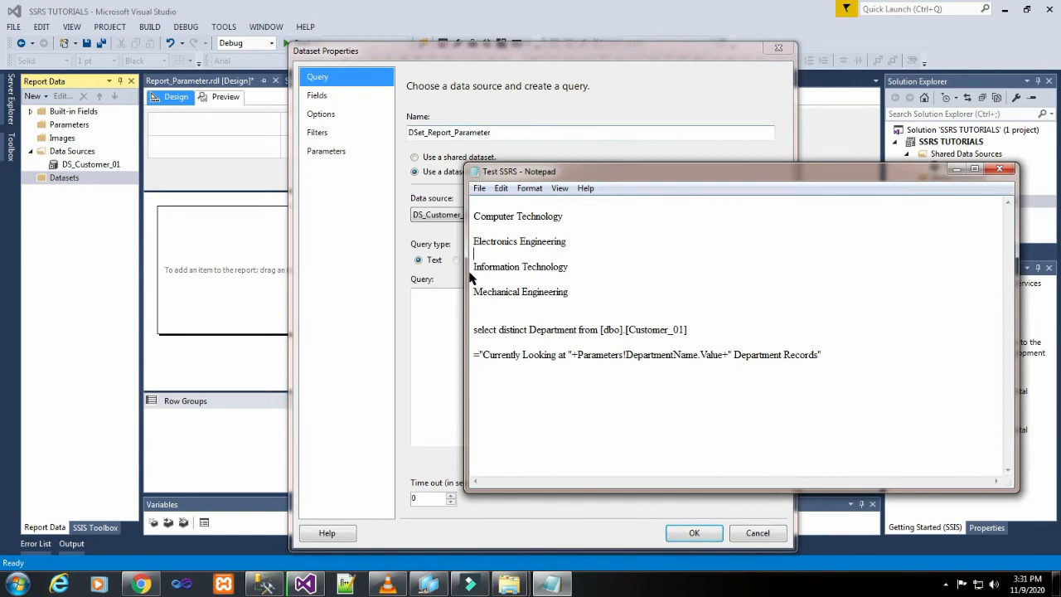
left_click(431, 325)
left_click(264, 585)
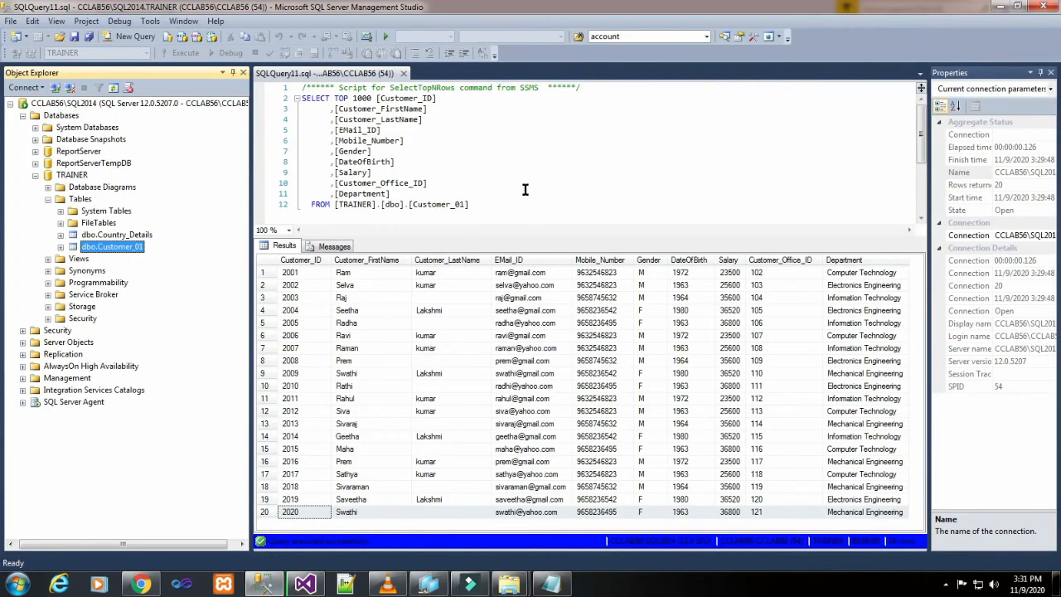
left_click_drag(481, 206, 283, 103)
key("ctrl+c")
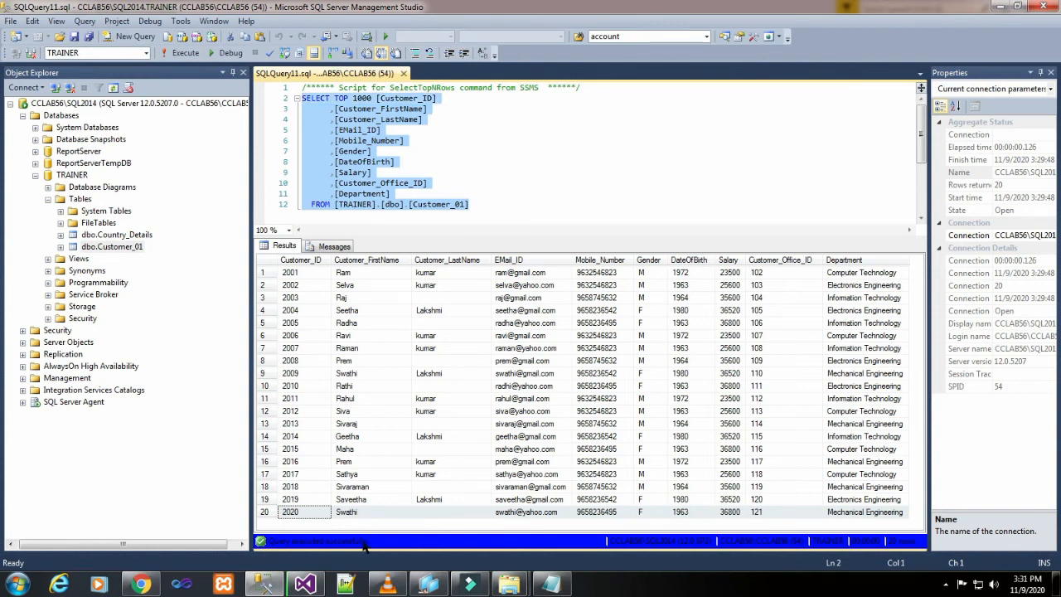
left_click(304, 584)
key("ctrl+v")
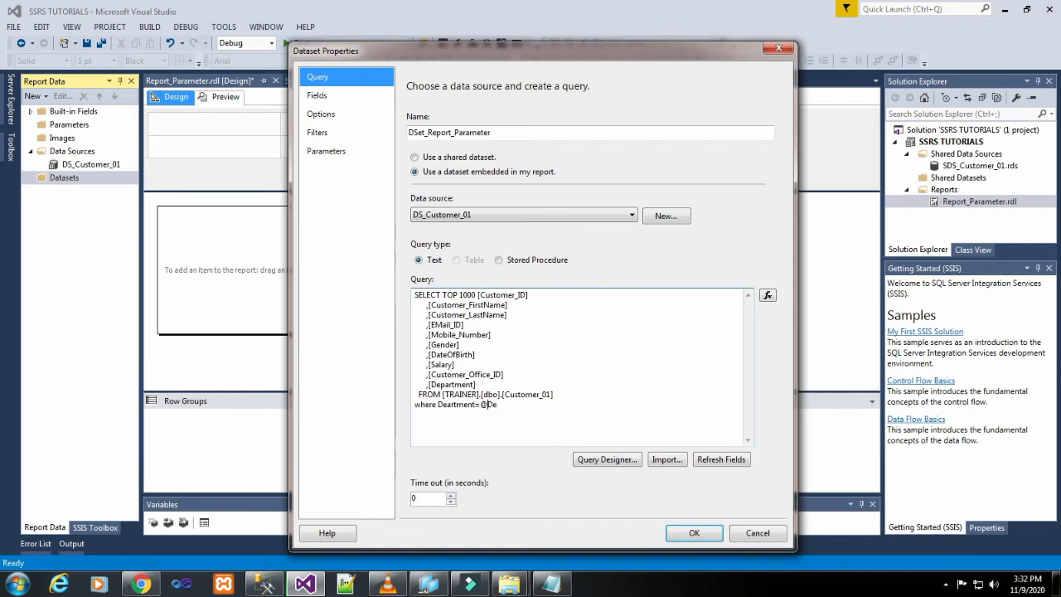
type("p")
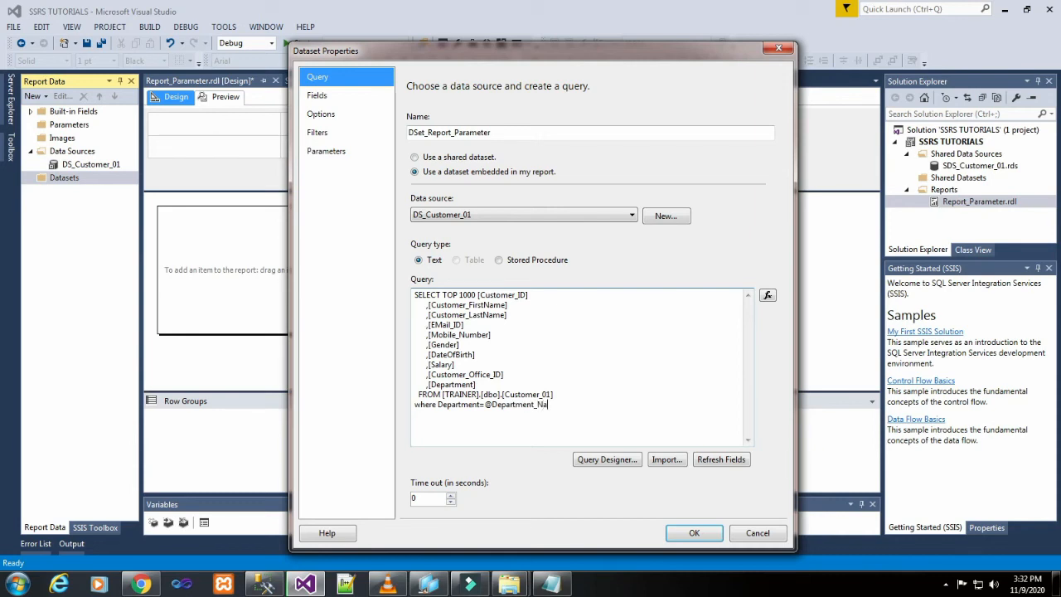
type("me")
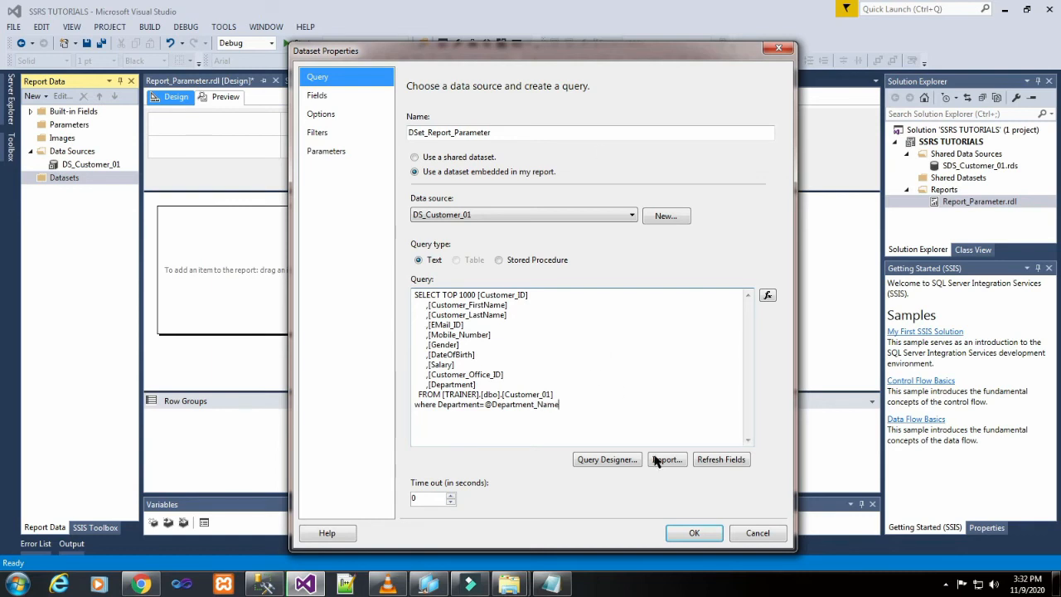
left_click(690, 532)
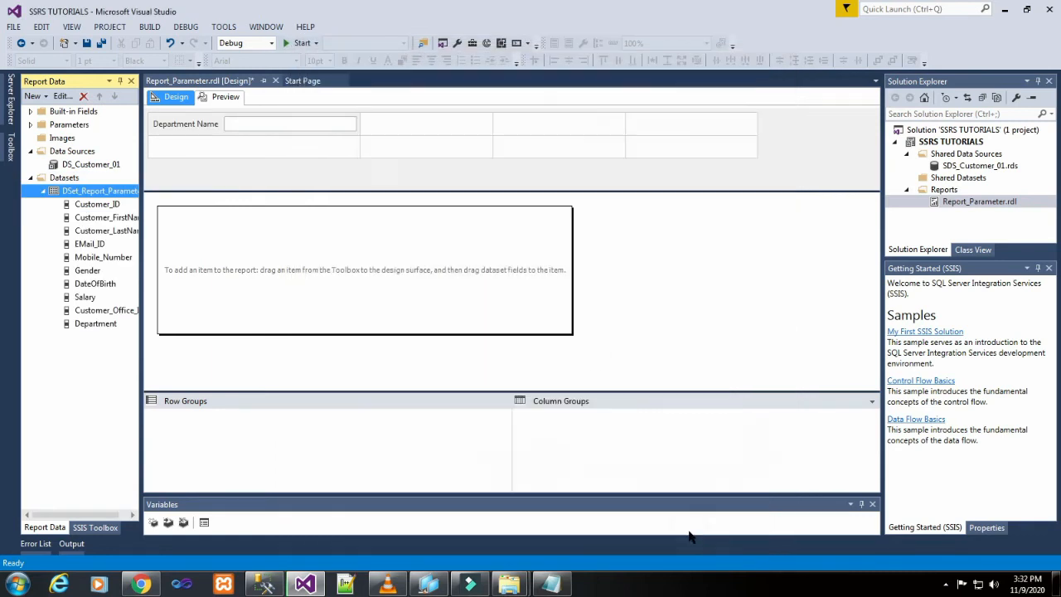
Enlarge the report body in width and height, and insert a table into it.
left_click(452, 260)
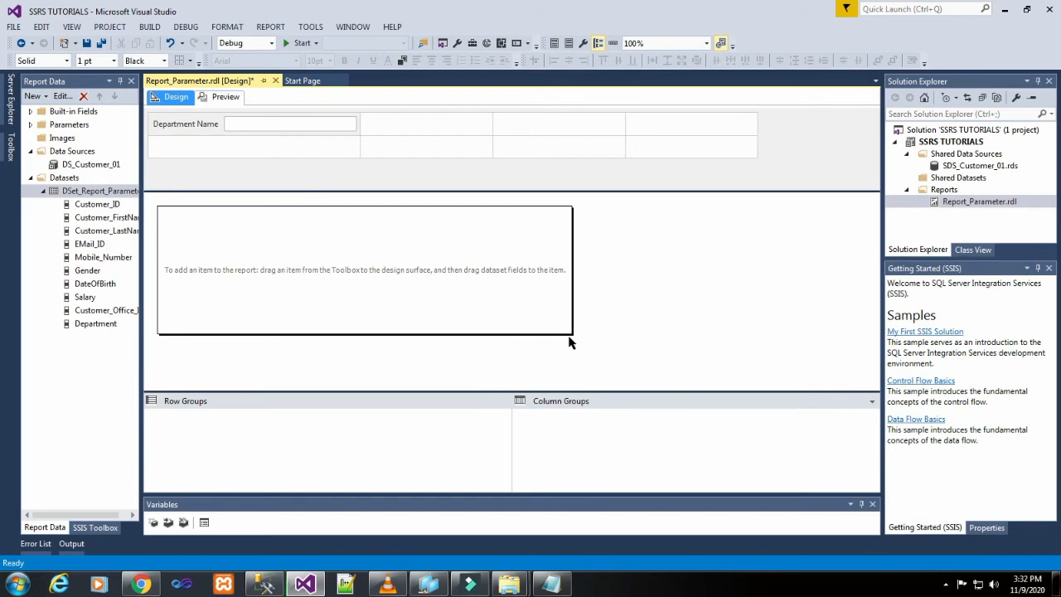
left_click_drag(571, 333, 868, 379)
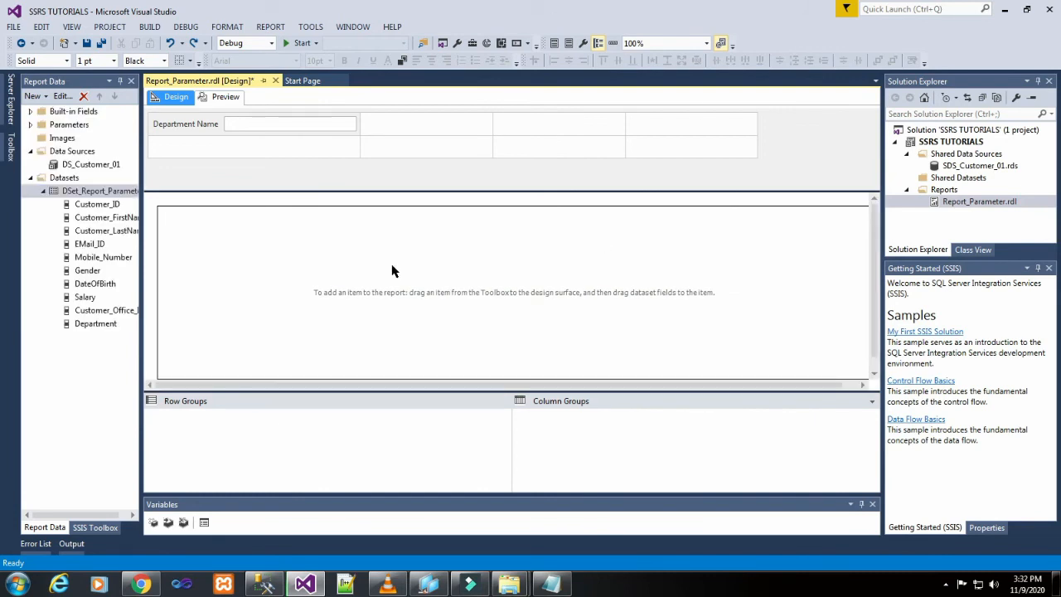
right_click(163, 268)
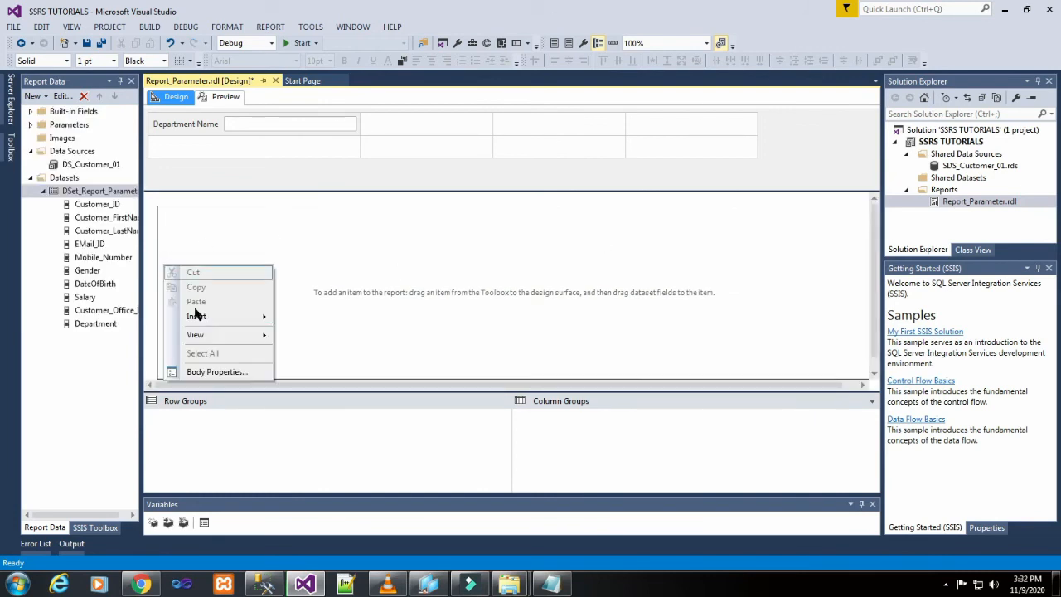
mouse_move(198, 315)
left_click(308, 347)
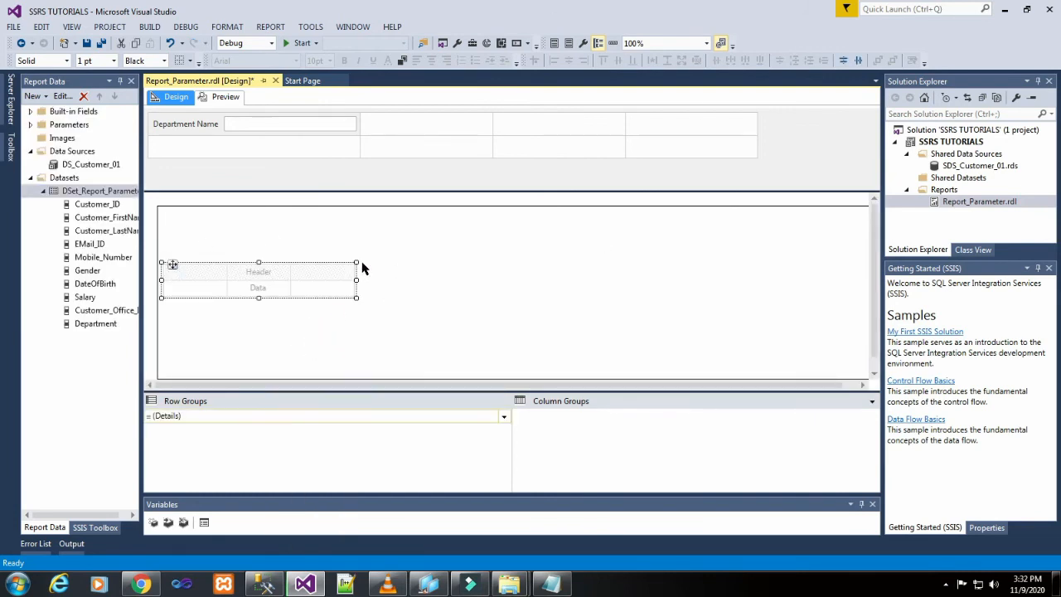
Fill the table's columns with the dataset fields Customer_ID, Mobile_Number, Salary and Department, in that order.
left_click_drag(93, 204, 180, 266)
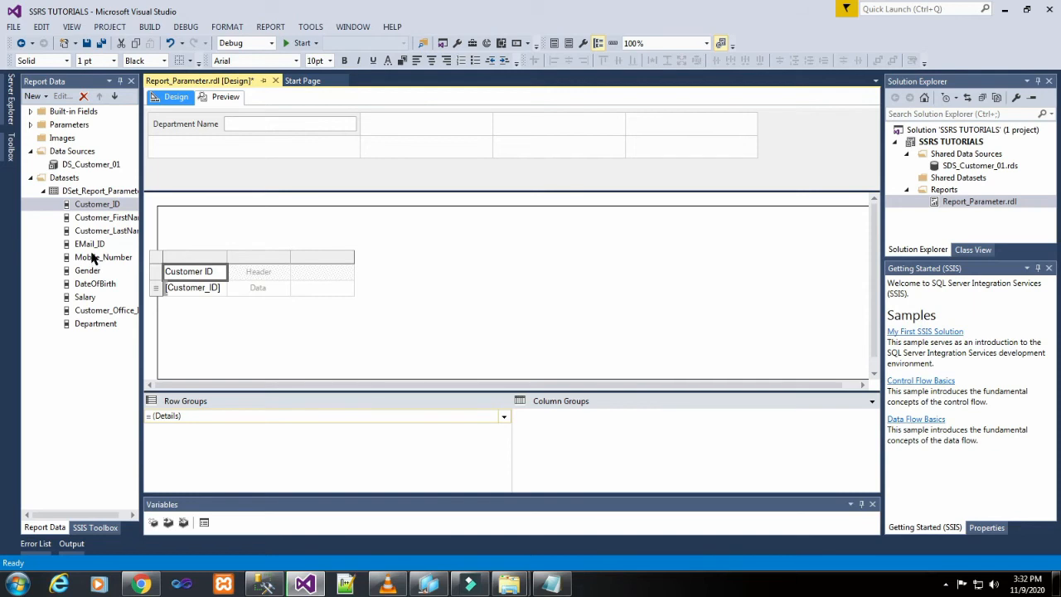
left_click_drag(93, 259, 253, 273)
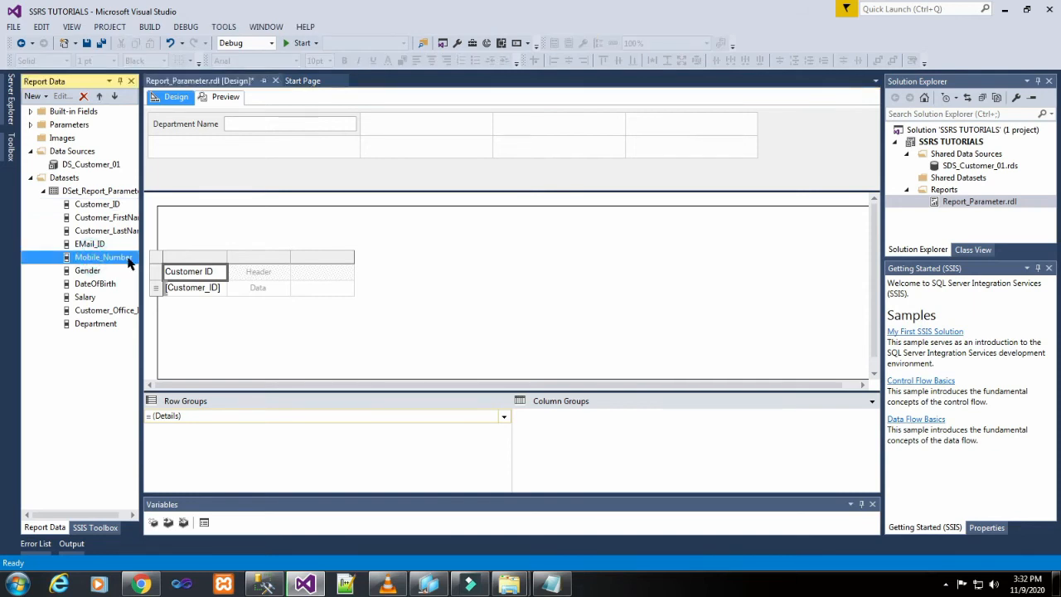
left_click_drag(128, 262, 249, 274)
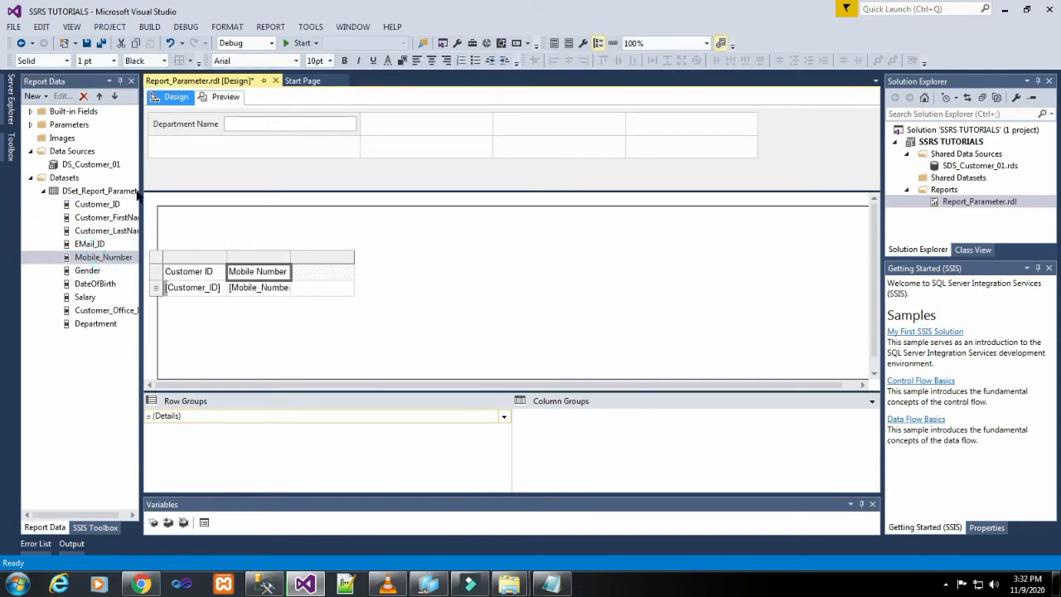
left_click(88, 298)
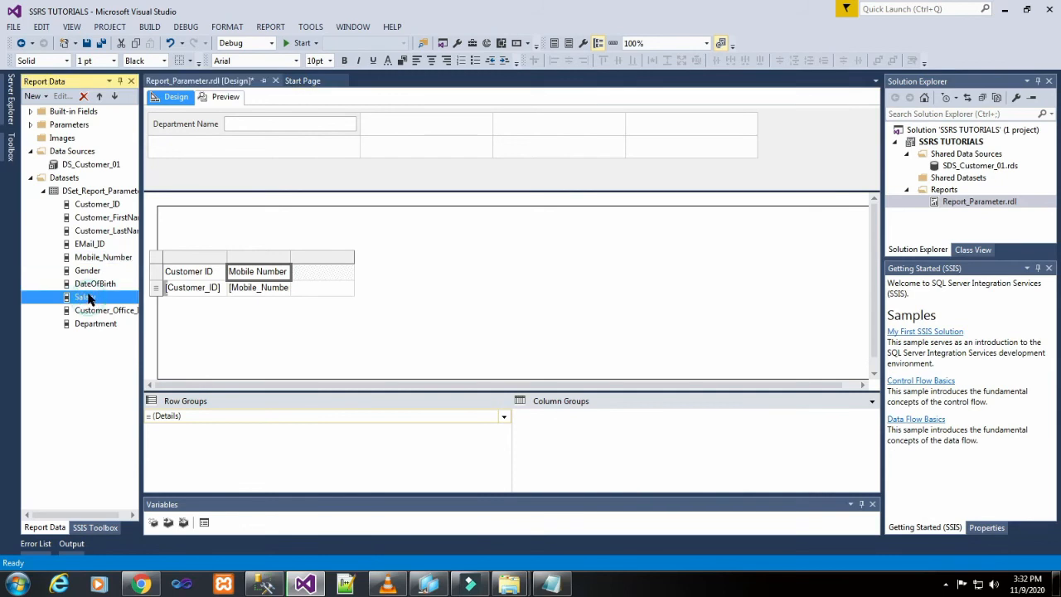
left_click_drag(88, 299, 320, 282)
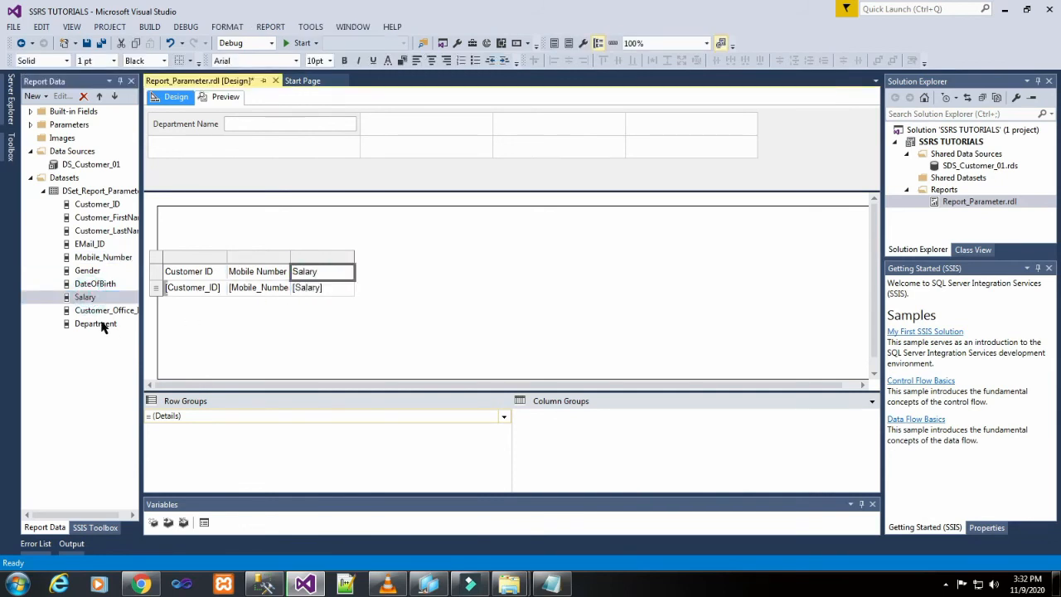
left_click_drag(101, 326, 355, 294)
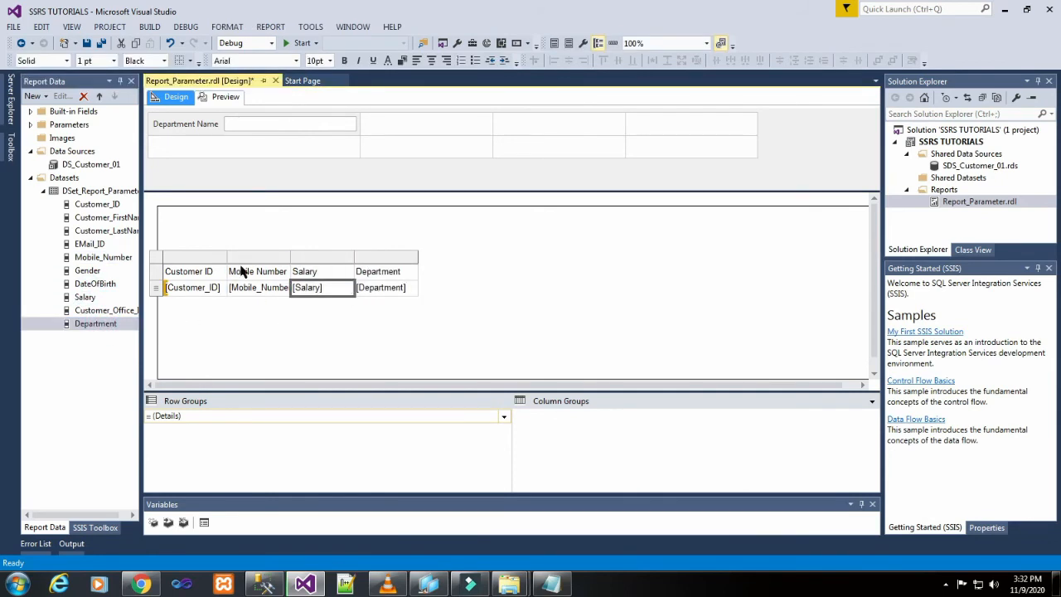
Widen the table's Customer ID, Mobile Number and Department columns, making the Department column the widest.
left_click(175, 271)
left_click(154, 271)
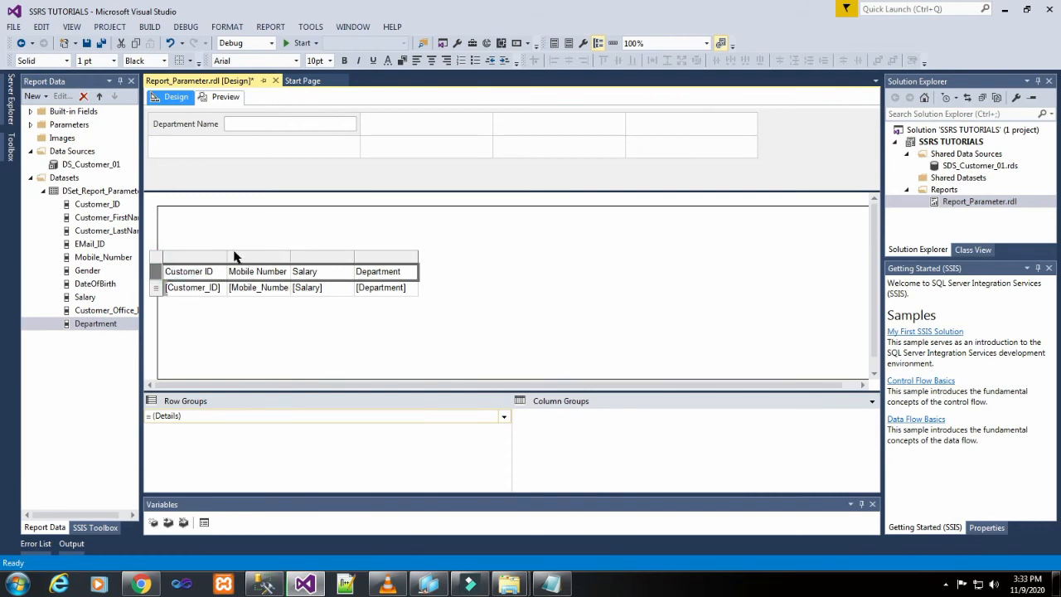
left_click_drag(226, 254, 264, 255)
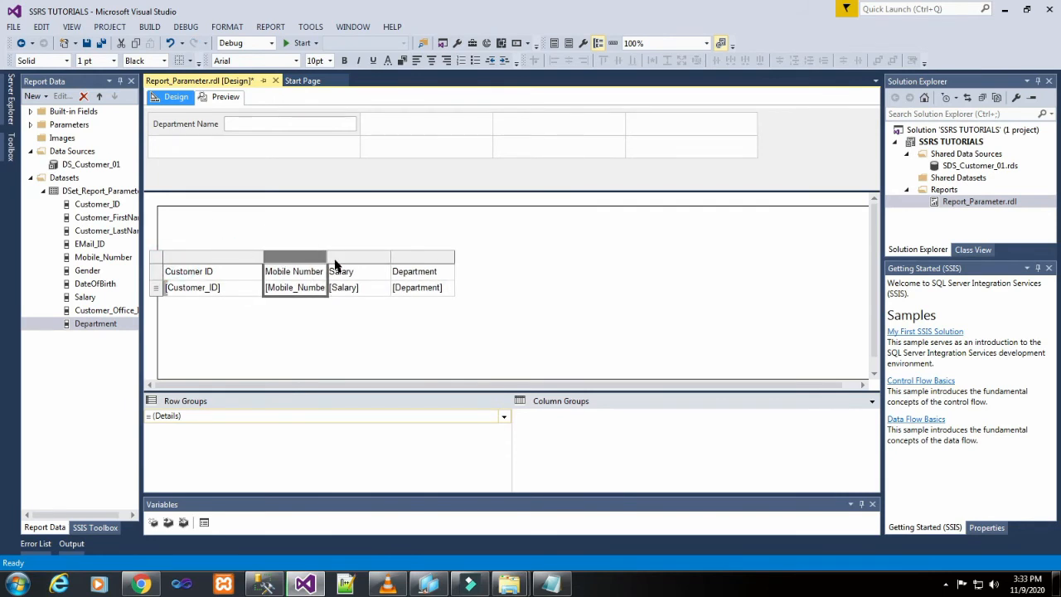
left_click_drag(330, 254, 389, 254)
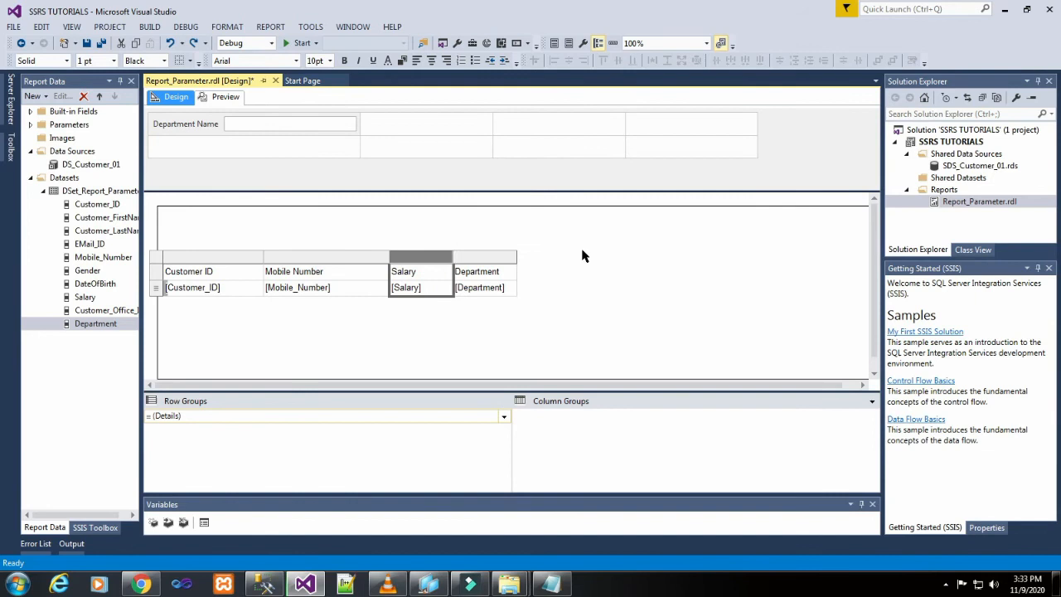
left_click(505, 257)
left_click(514, 256)
left_click(500, 260)
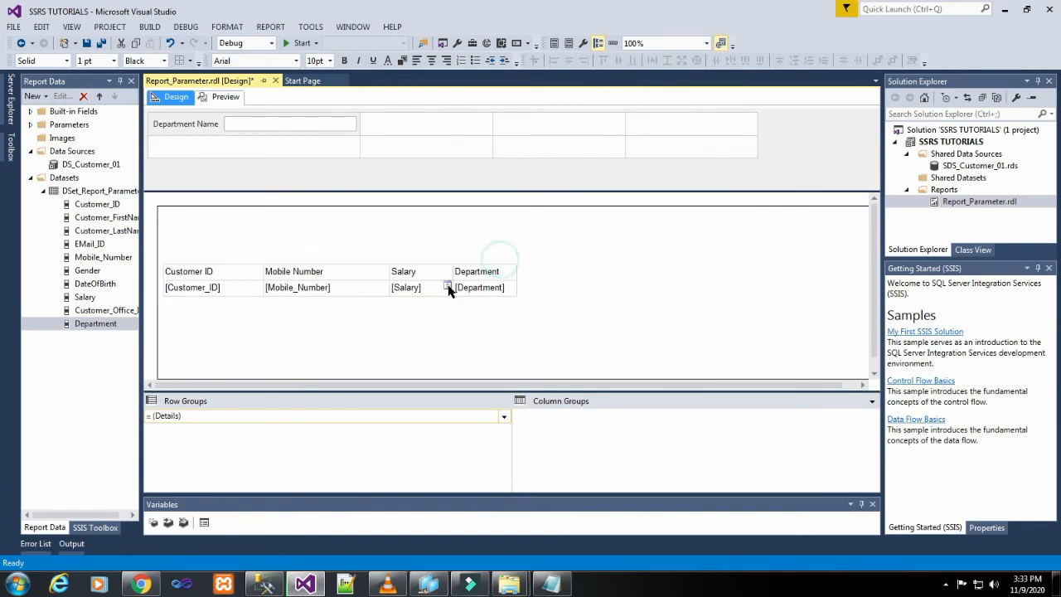
left_click(448, 288)
left_click(201, 271)
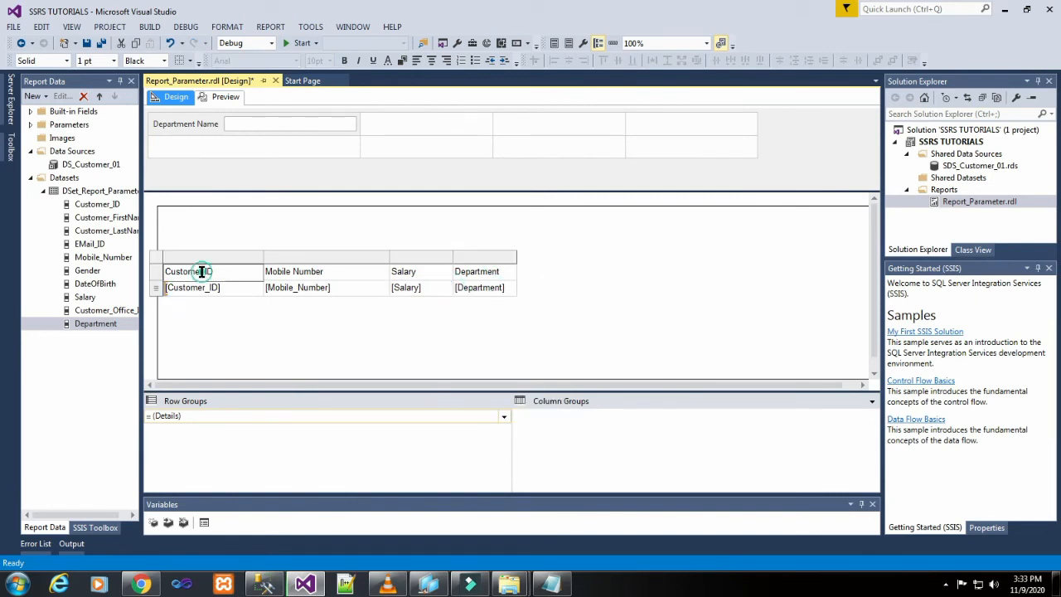
left_click(509, 259)
left_click_drag(515, 256, 628, 267)
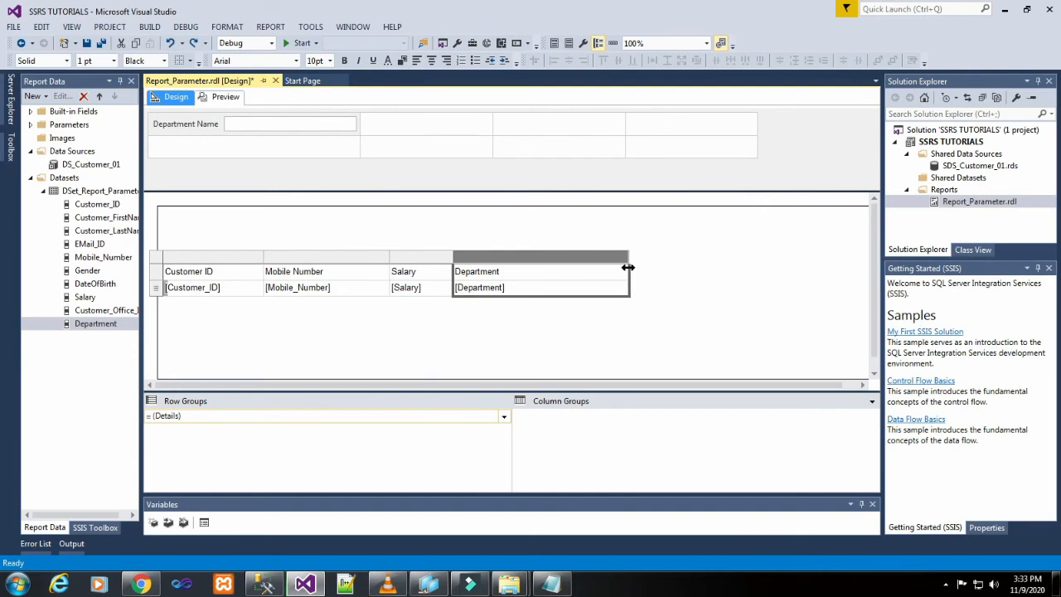
left_click(735, 267)
Format the table's header row with bold, centered text and a cyan background.
left_click(208, 272)
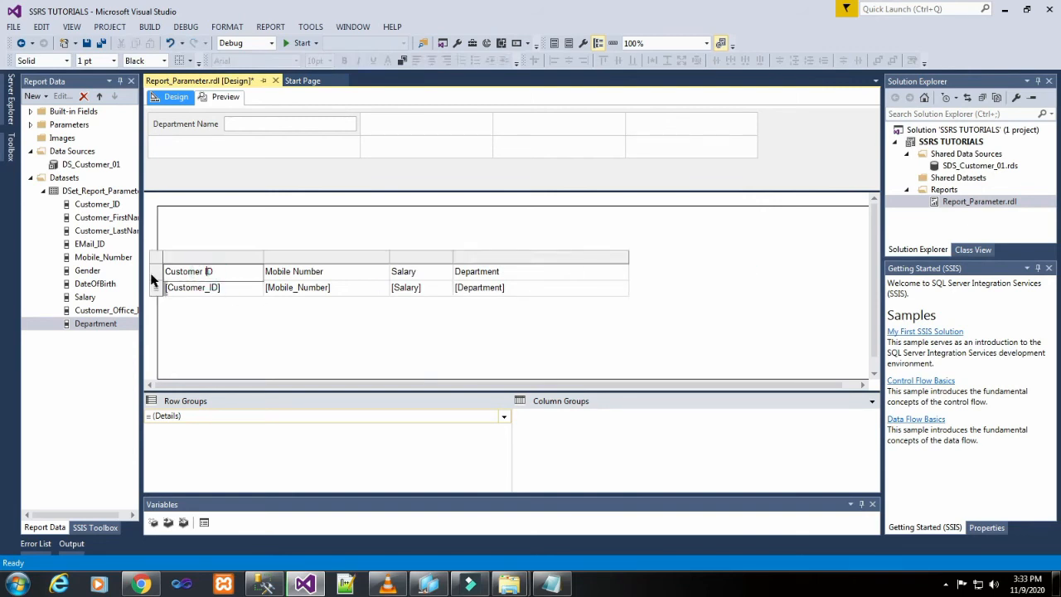
left_click(154, 272)
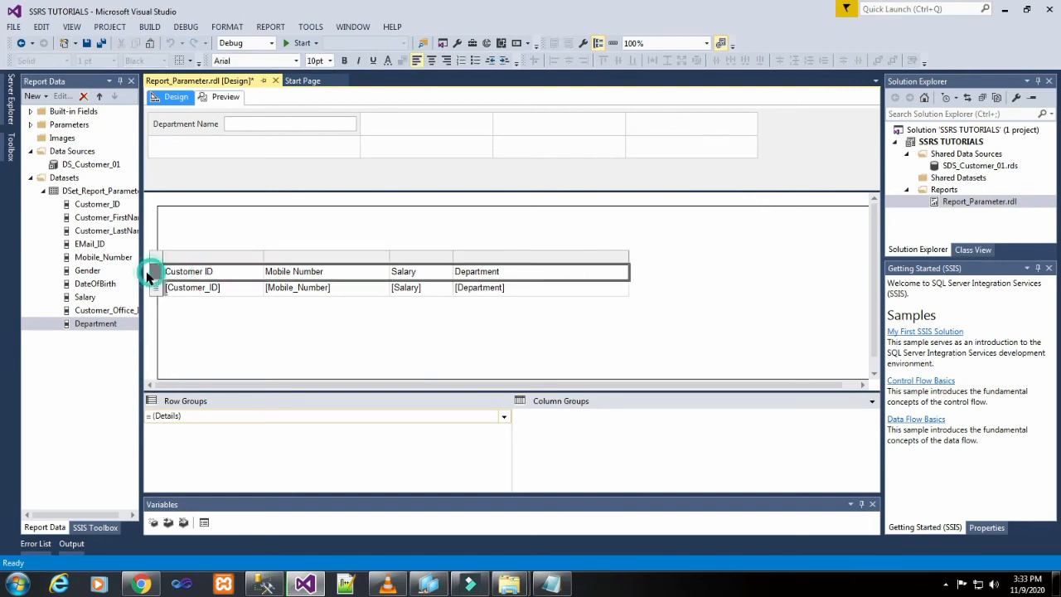
left_click(344, 60)
left_click(432, 63)
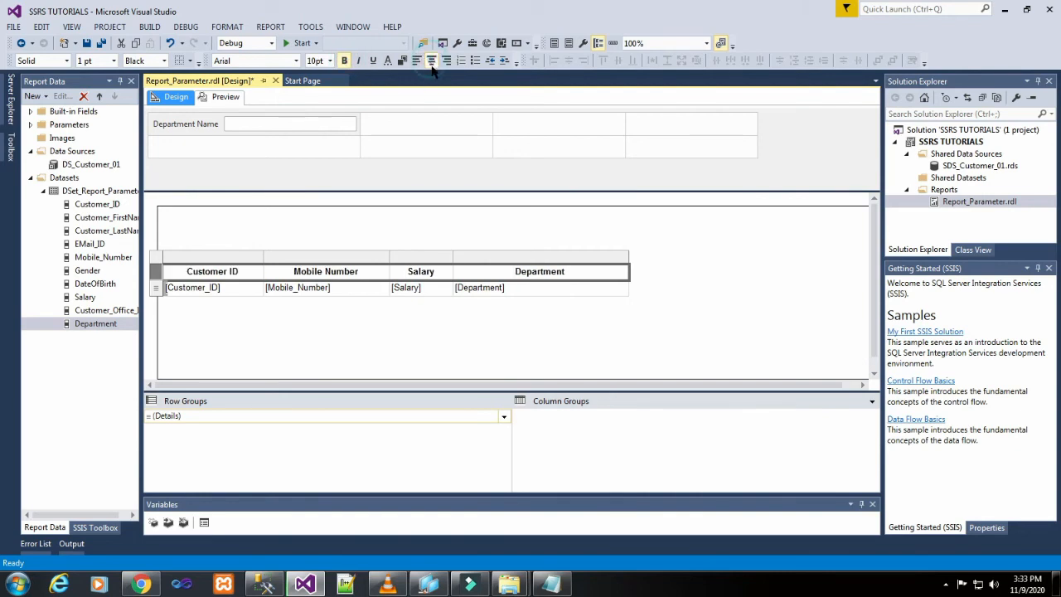
left_click(402, 60)
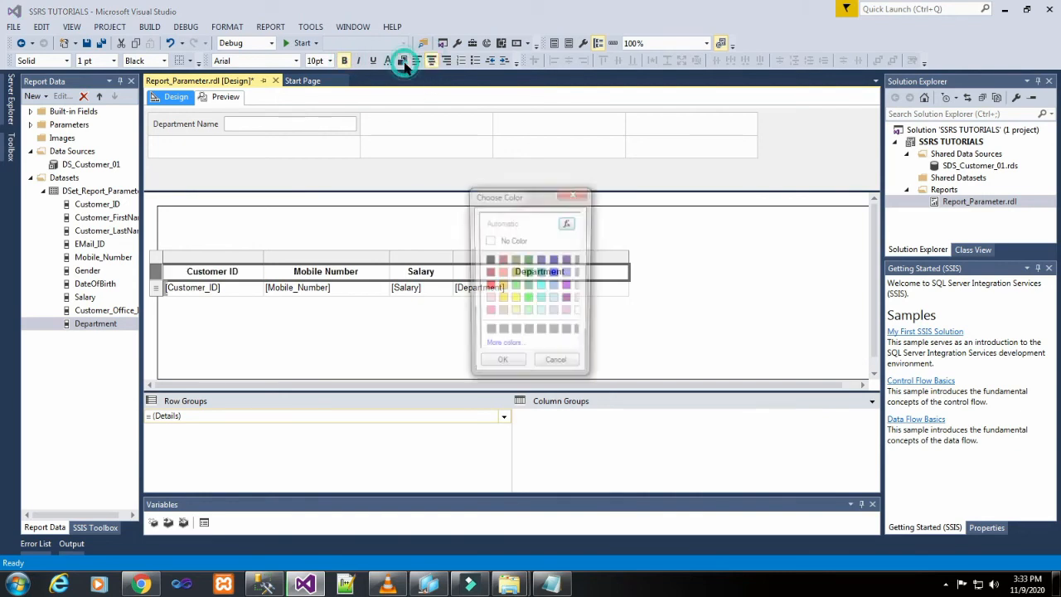
left_click(540, 286)
left_click(501, 366)
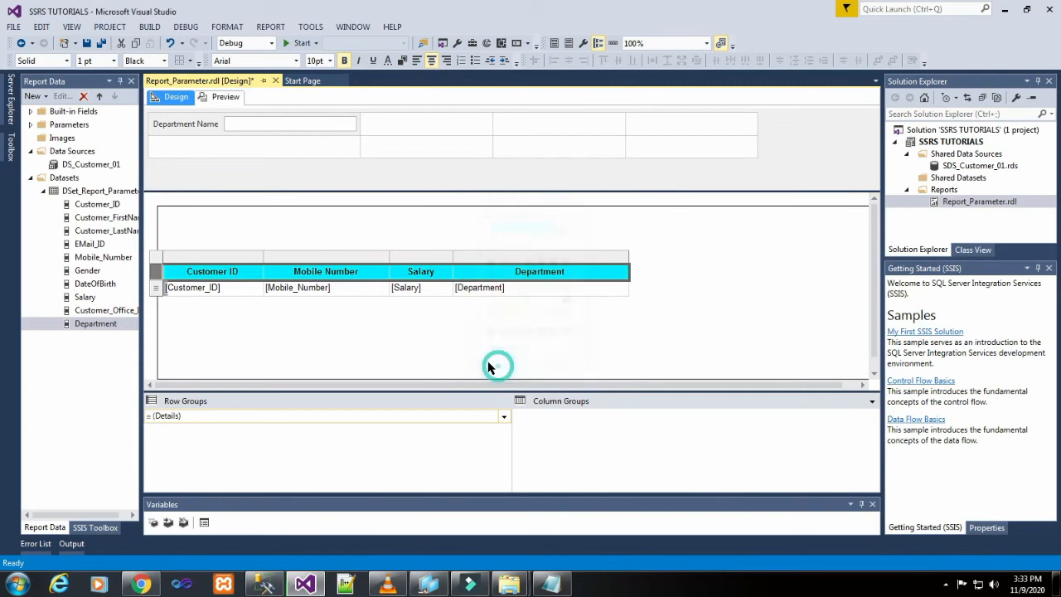
left_click(738, 232)
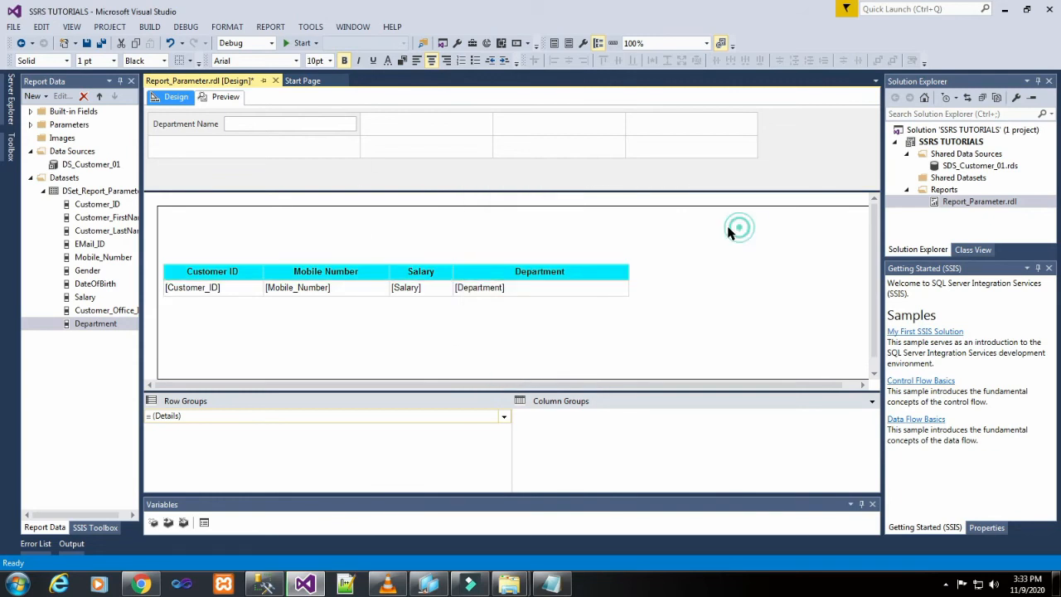
Insert a text box above the table and stretch it to the table's full width.
left_click(327, 226)
right_click(164, 222)
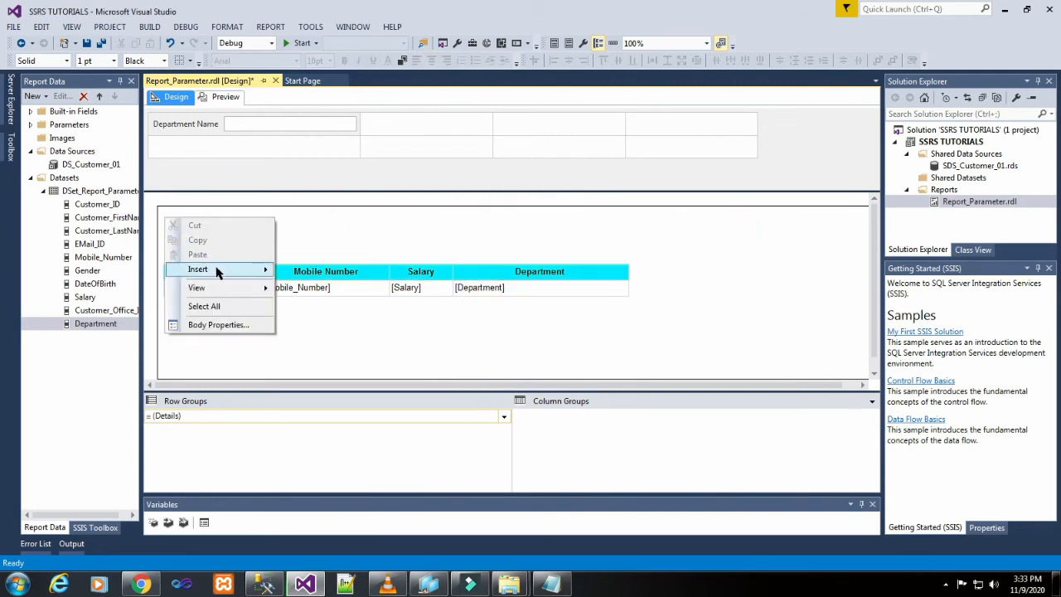
mouse_move(215, 271)
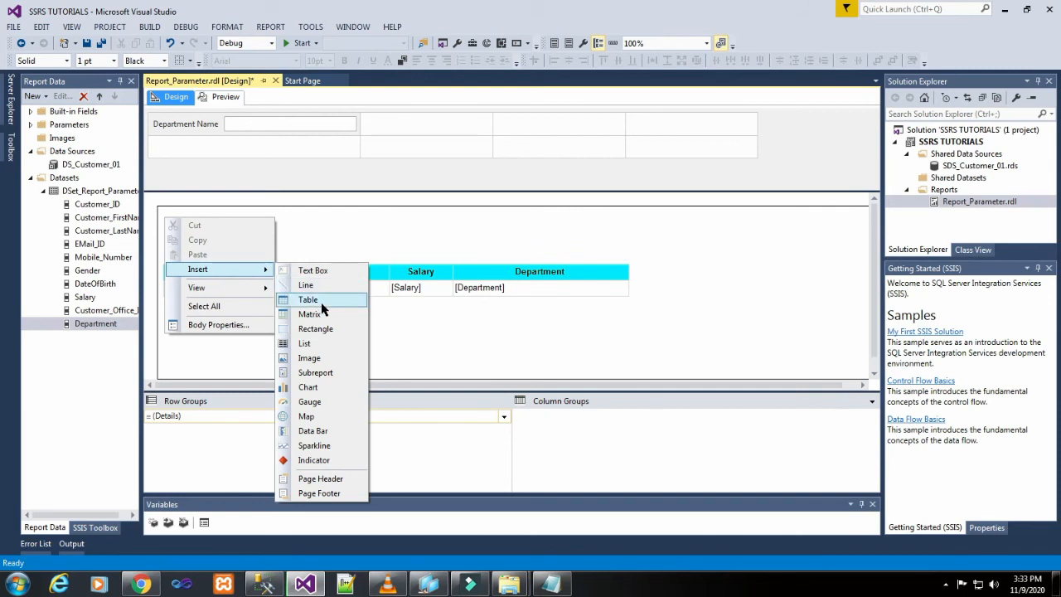
left_click(314, 271)
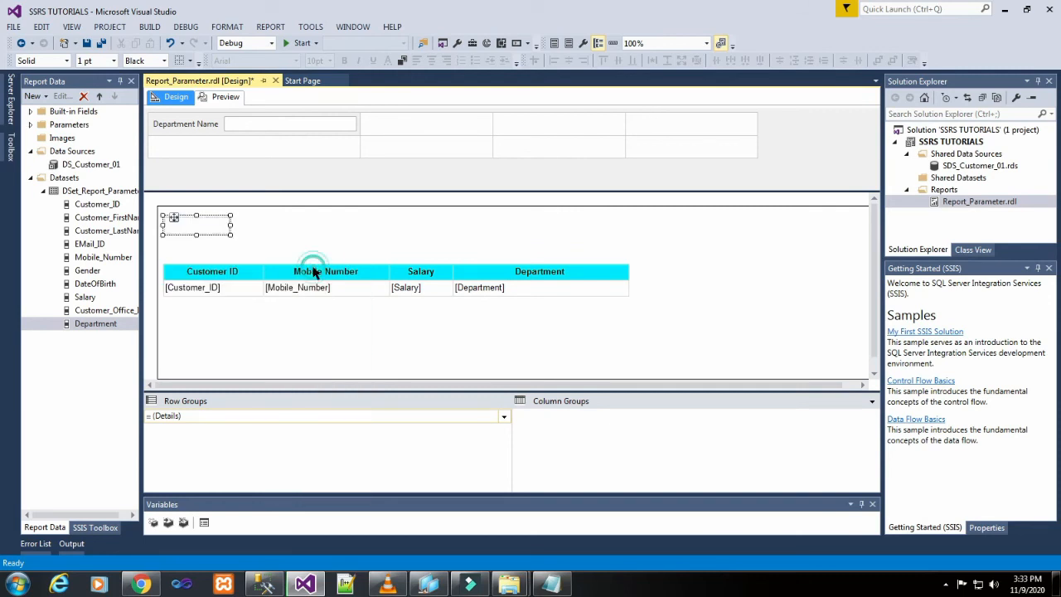
left_click_drag(171, 216, 630, 234)
left_click(693, 245)
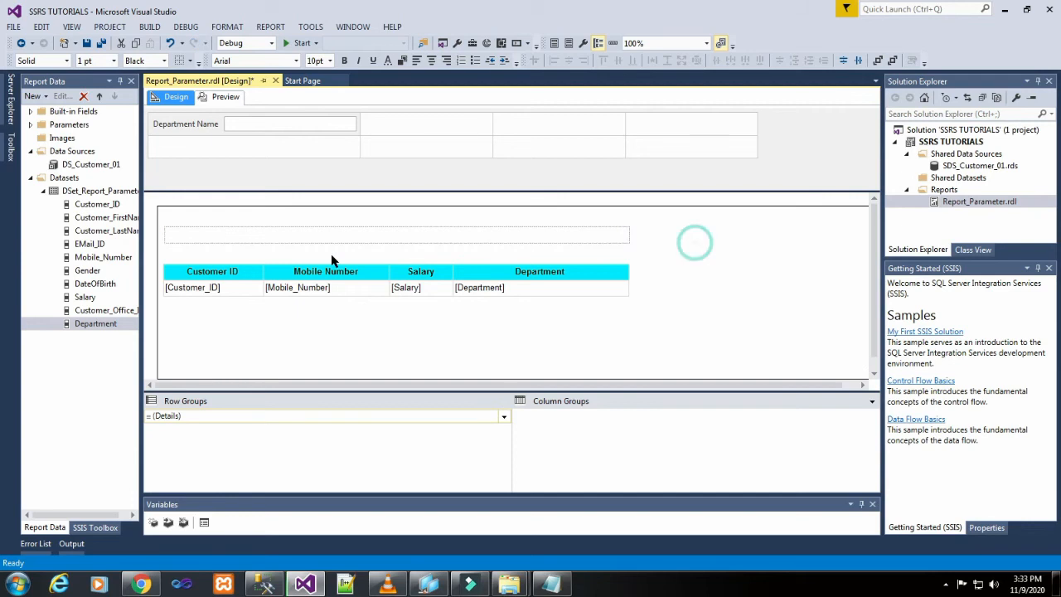
Open the title text box's expression for editing and copy "Currently Looking at " with its quotes from the Test SSRS file in Notepad.
right_click(297, 239)
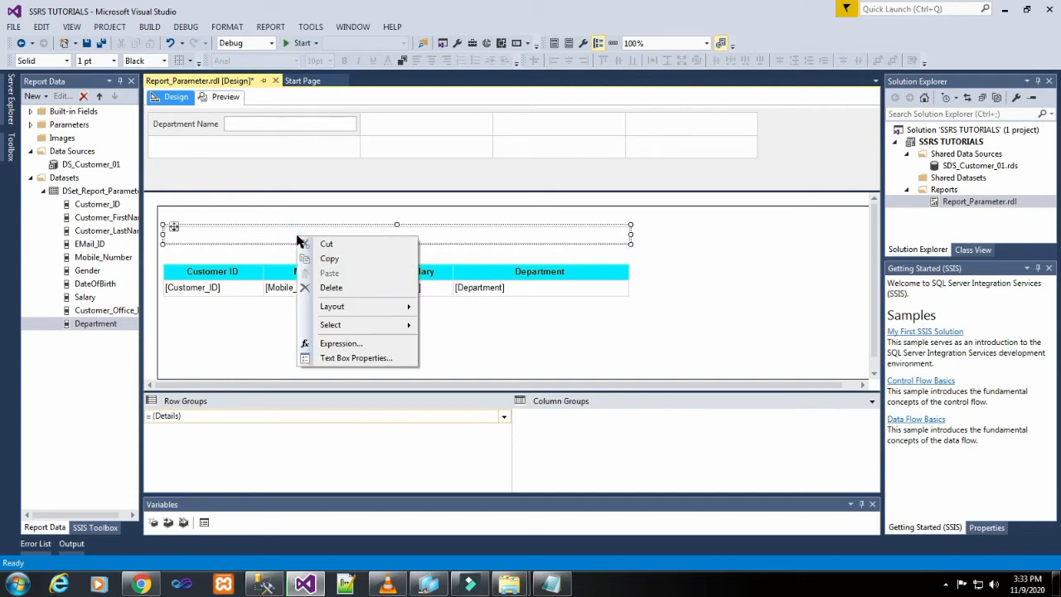
left_click(340, 343)
left_click(322, 110)
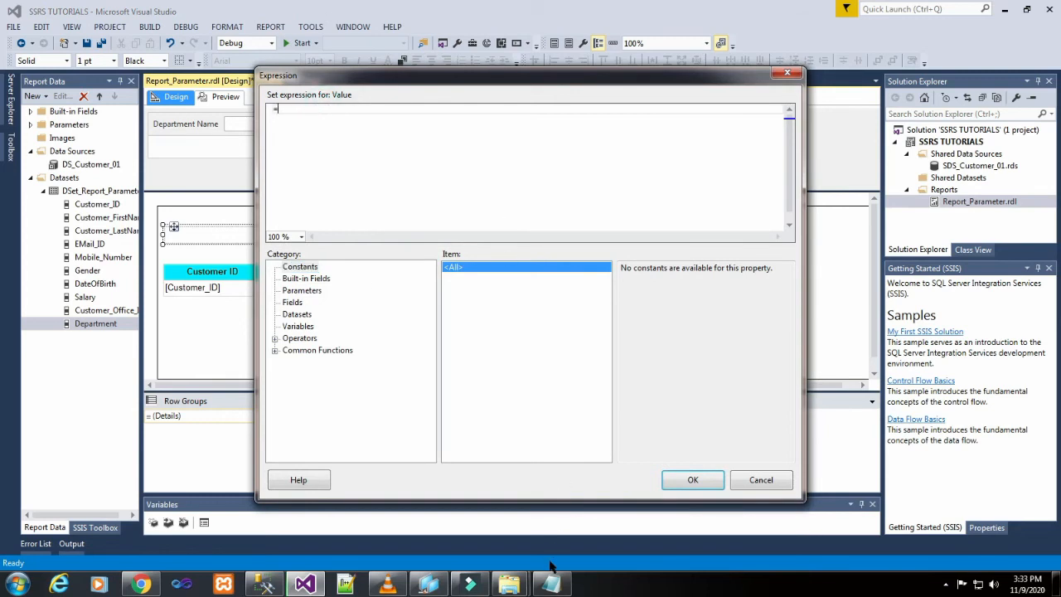
left_click(516, 551)
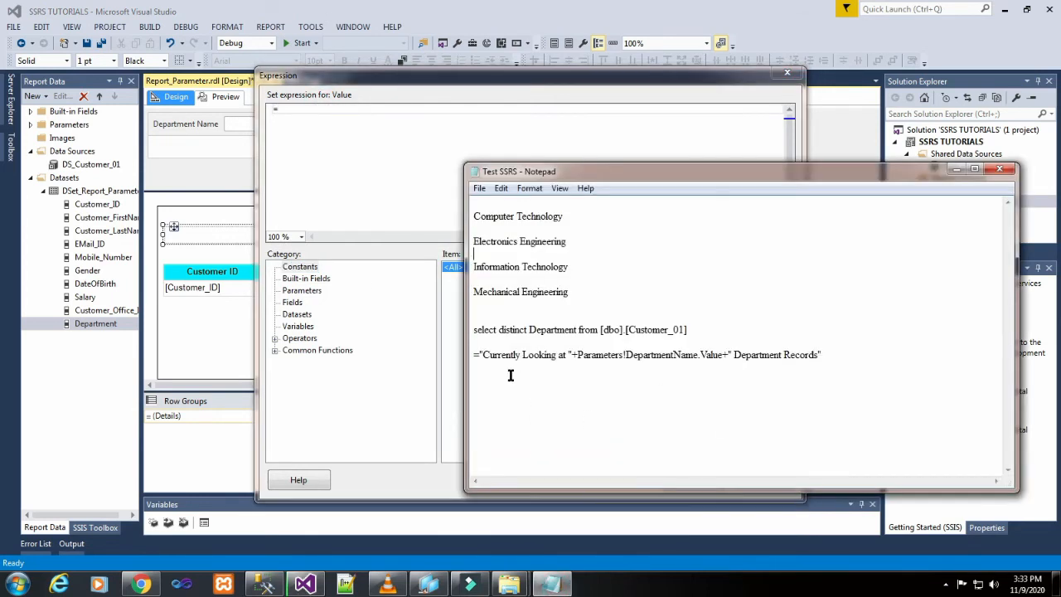
left_click_drag(479, 355, 569, 354)
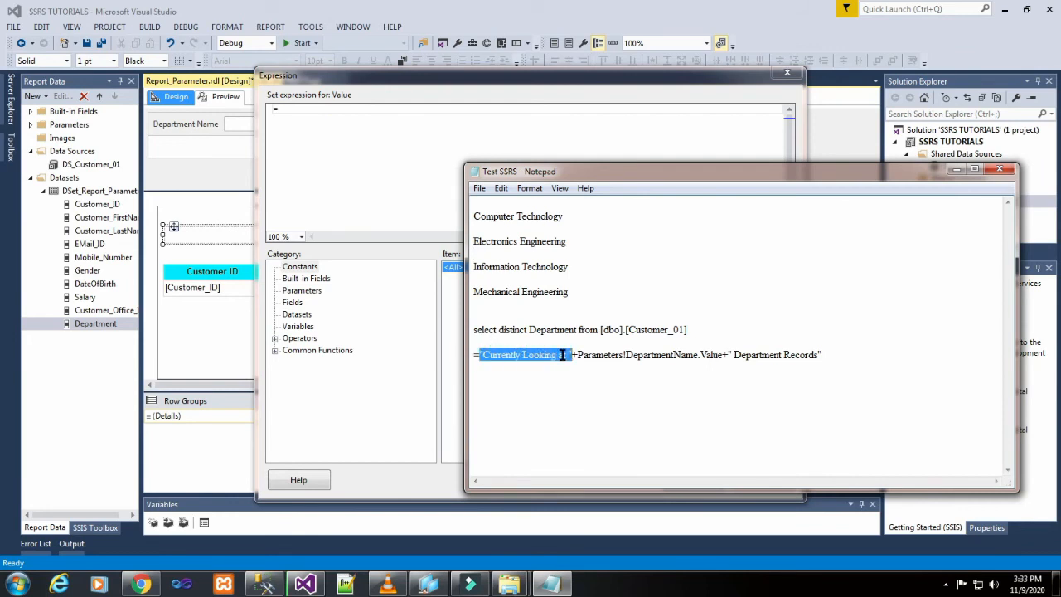
right_click(563, 354)
left_click(604, 398)
left_click(305, 109)
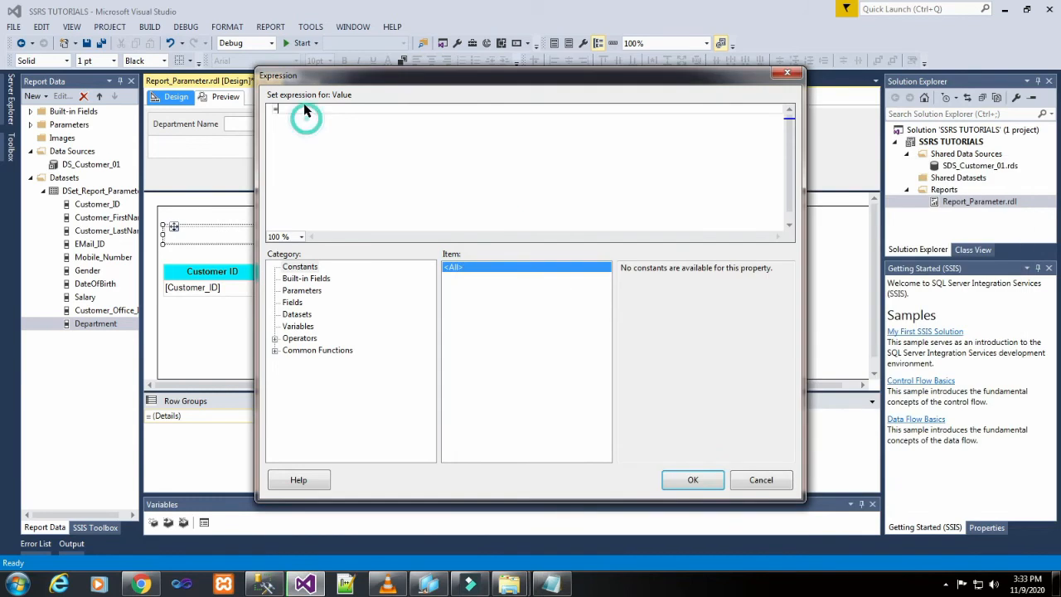
right_click(307, 111)
left_click(349, 177)
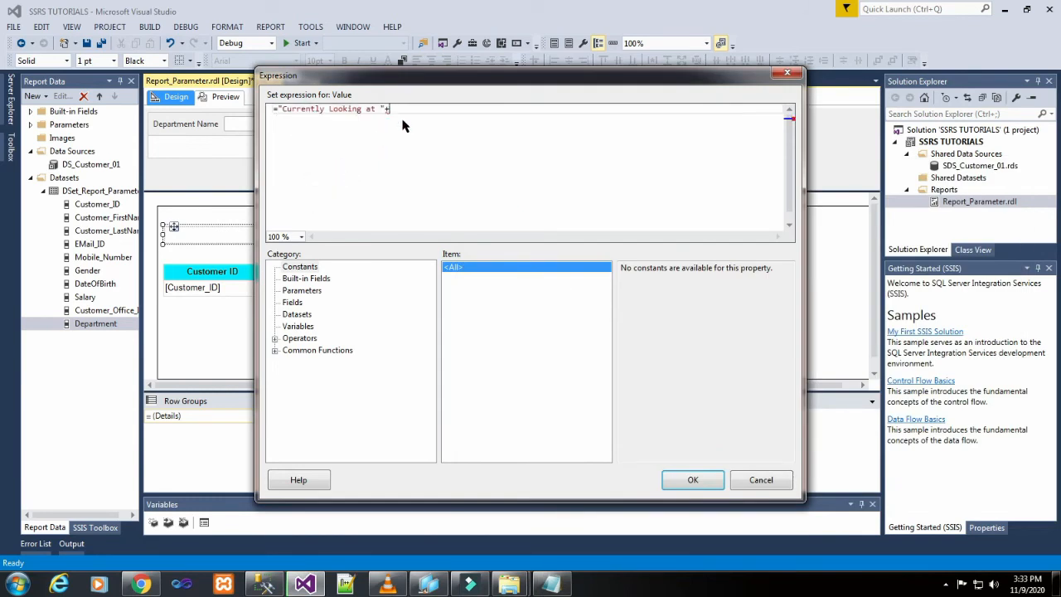
left_click(317, 291)
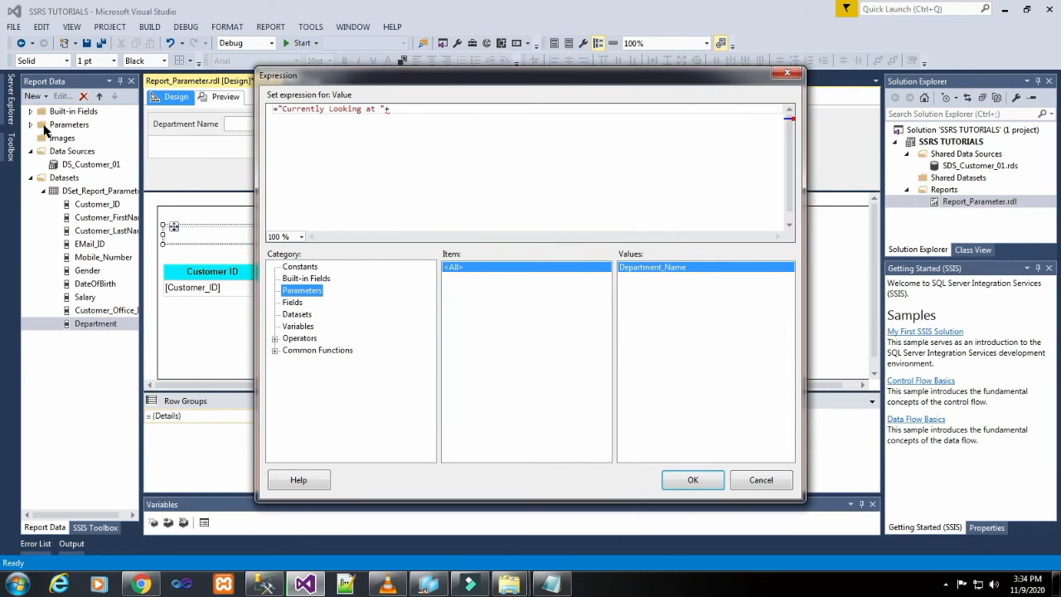
left_click(768, 485)
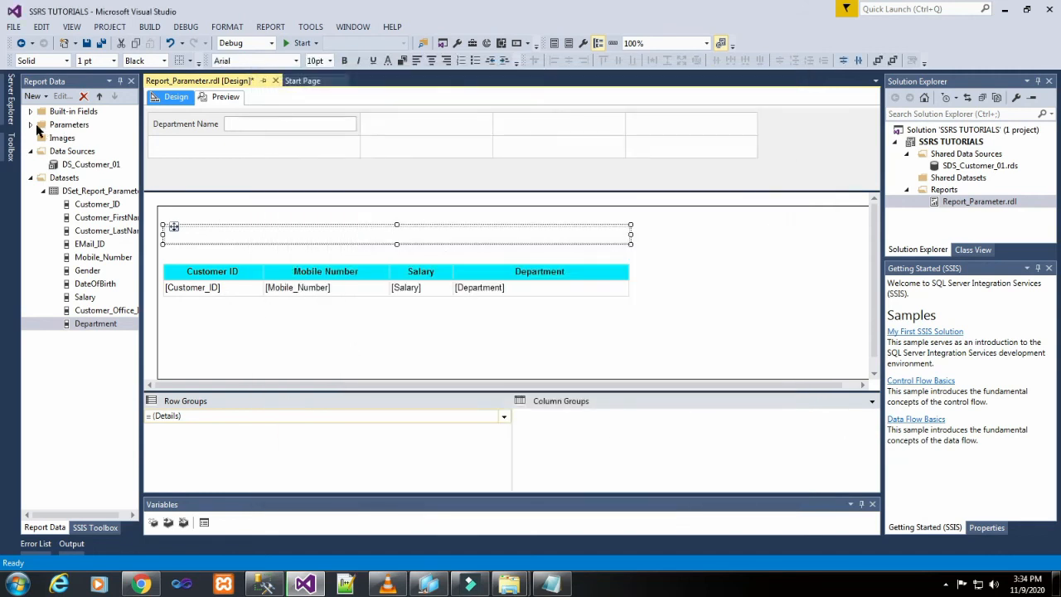
Begin the title text box's expression with ="Currently Looking at "+Parameters!Department_Name.Value+, using the copied text and the report's Department_Name parameter.
left_click(31, 124)
left_click(78, 139)
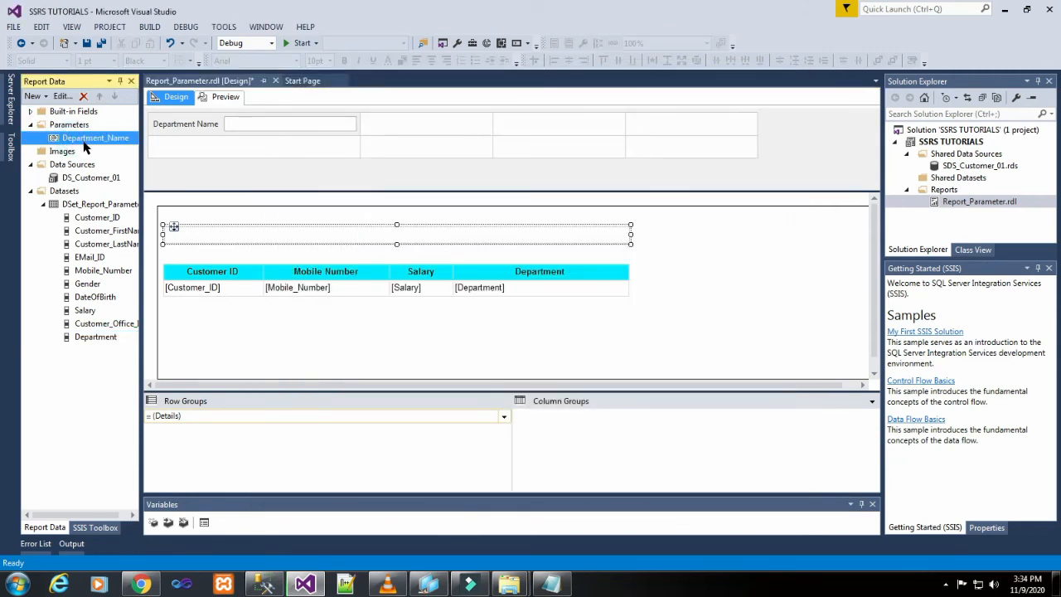
right_click(215, 236)
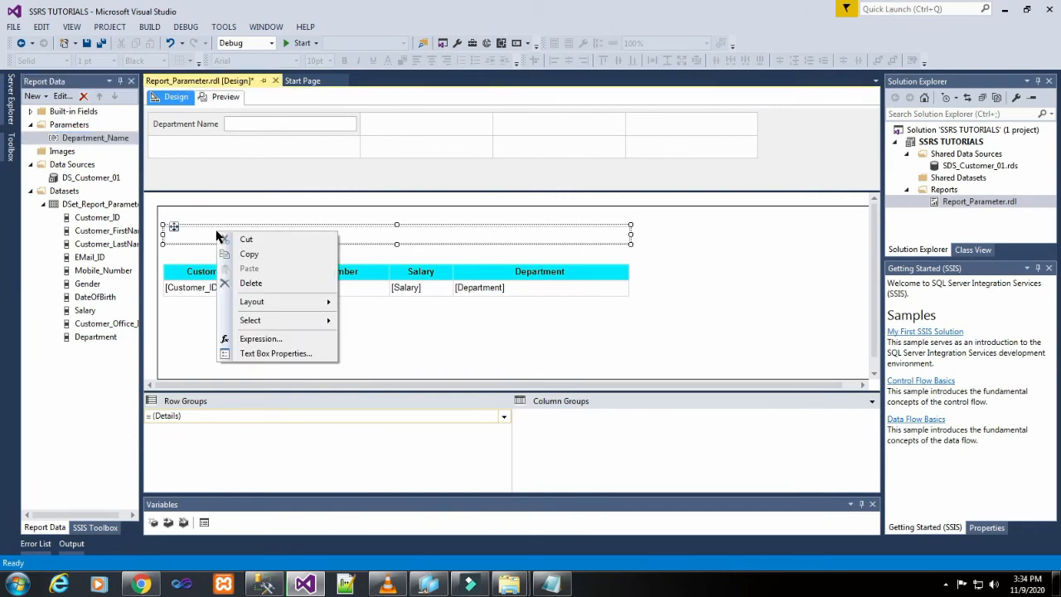
left_click(262, 340)
left_click(332, 108)
right_click(334, 109)
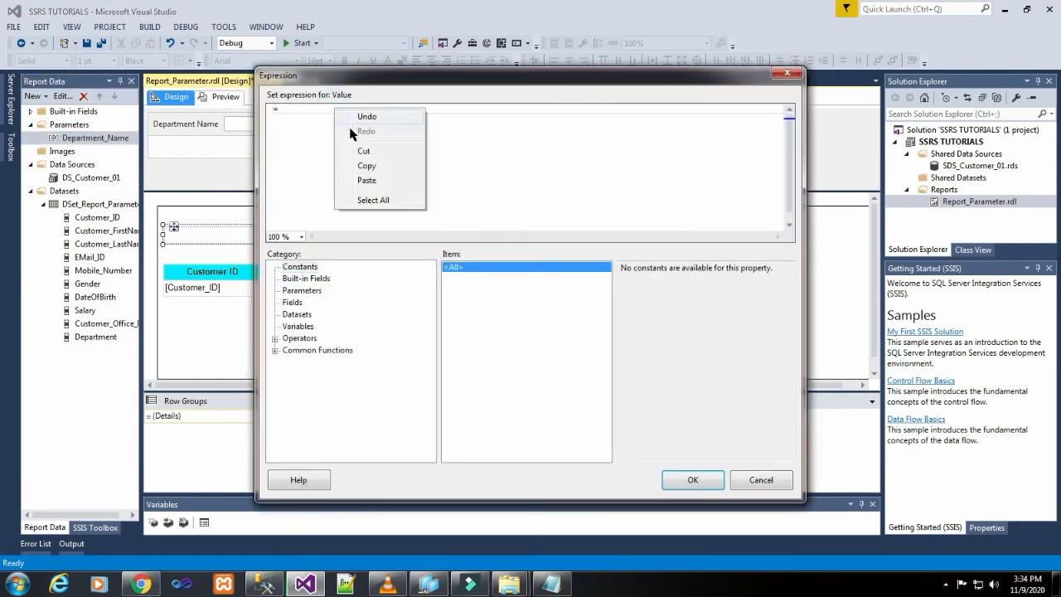
left_click(386, 175)
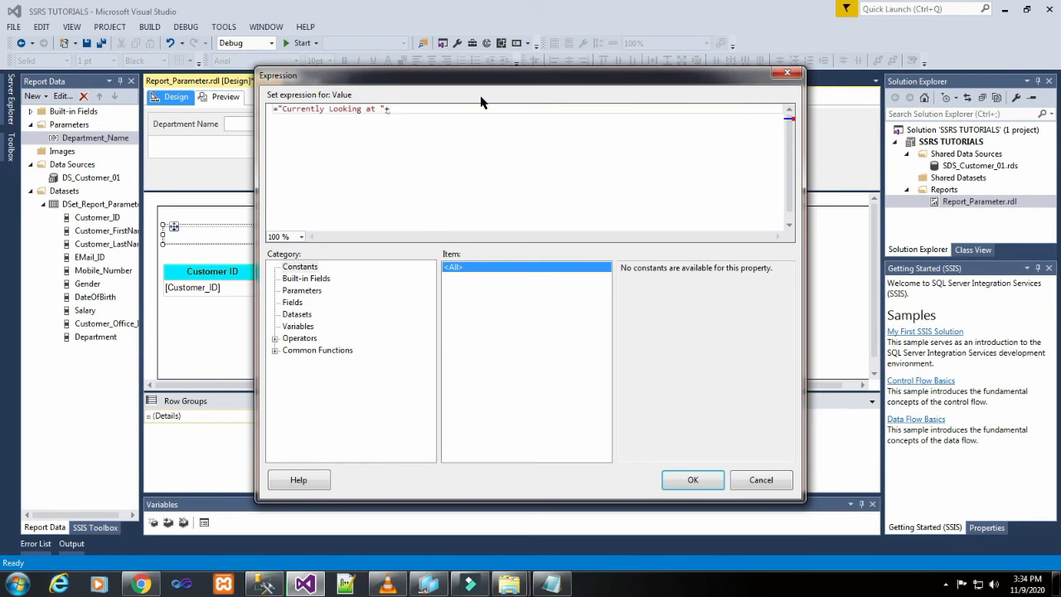
left_click(304, 291)
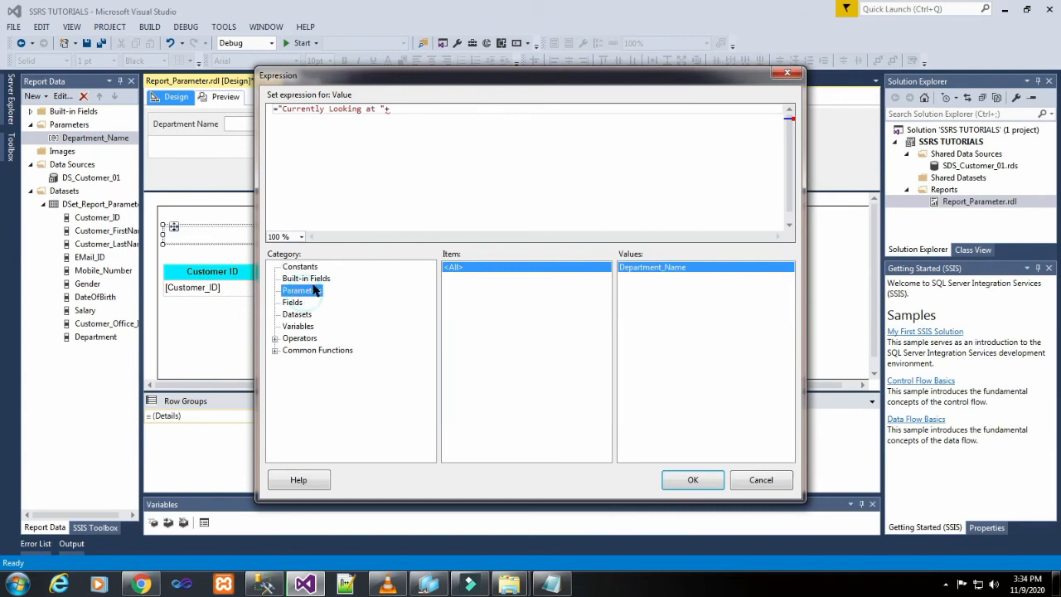
double_click(688, 267)
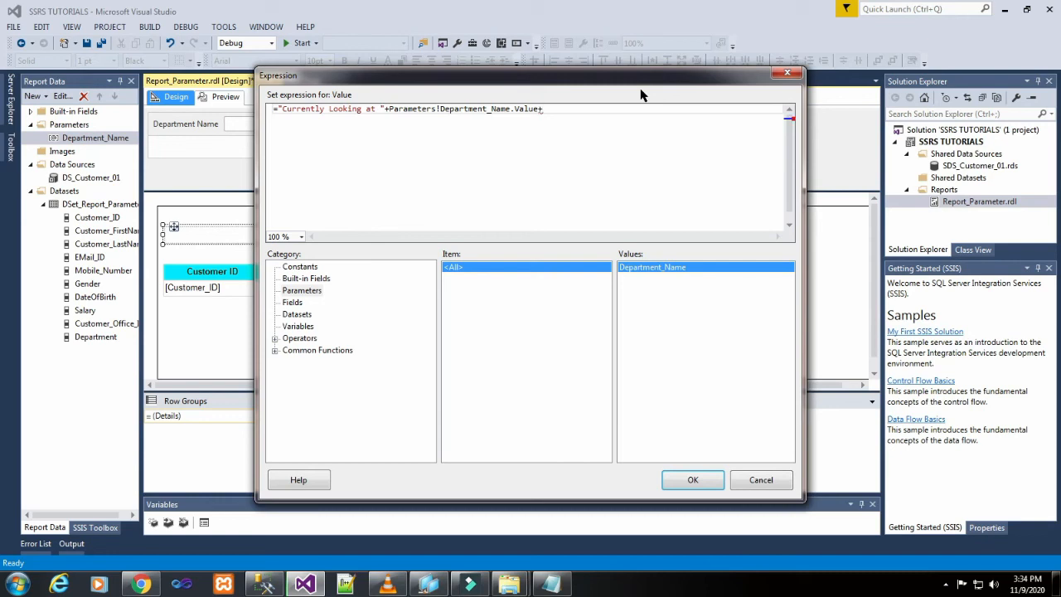
Complete the title expression by appending " Department Records", copied with its quotes from the Notepad file, and apply it.
left_click(550, 584)
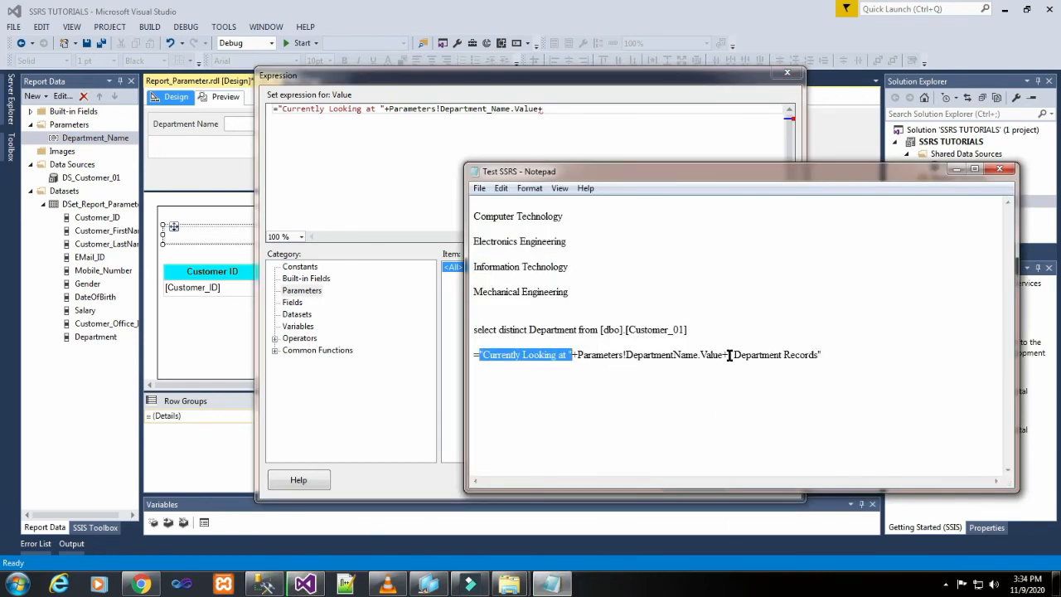
left_click_drag(729, 355, 829, 355)
right_click(811, 356)
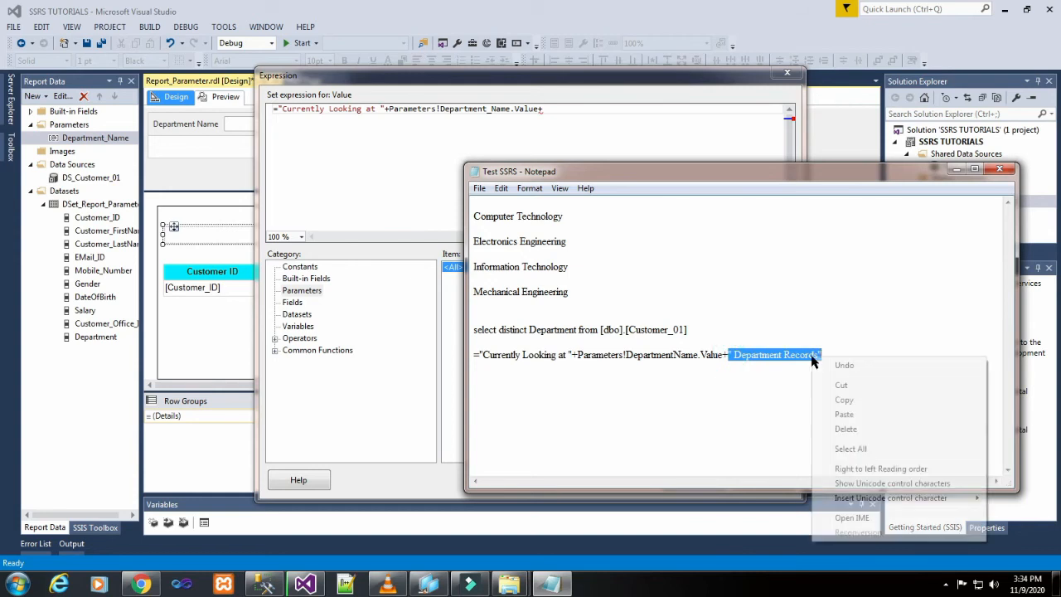
left_click(833, 406)
left_click(569, 110)
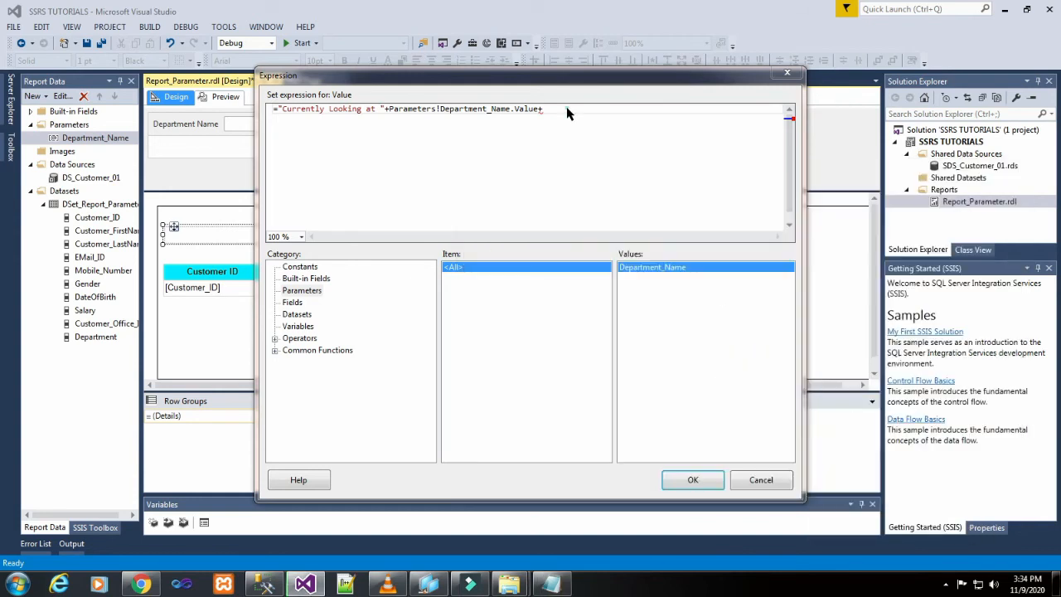
right_click(569, 109)
left_click(599, 181)
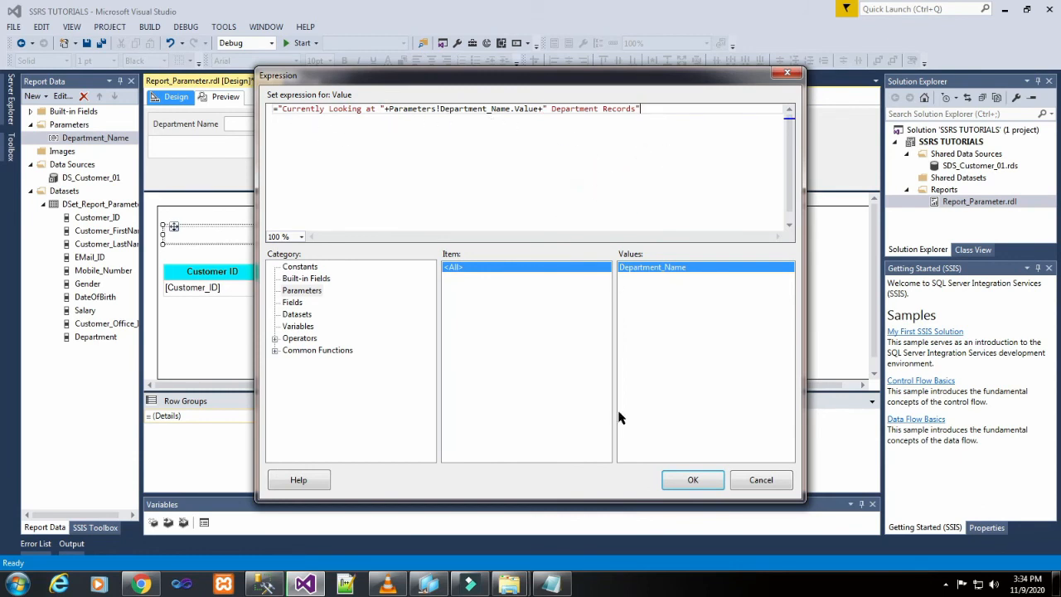
left_click(682, 480)
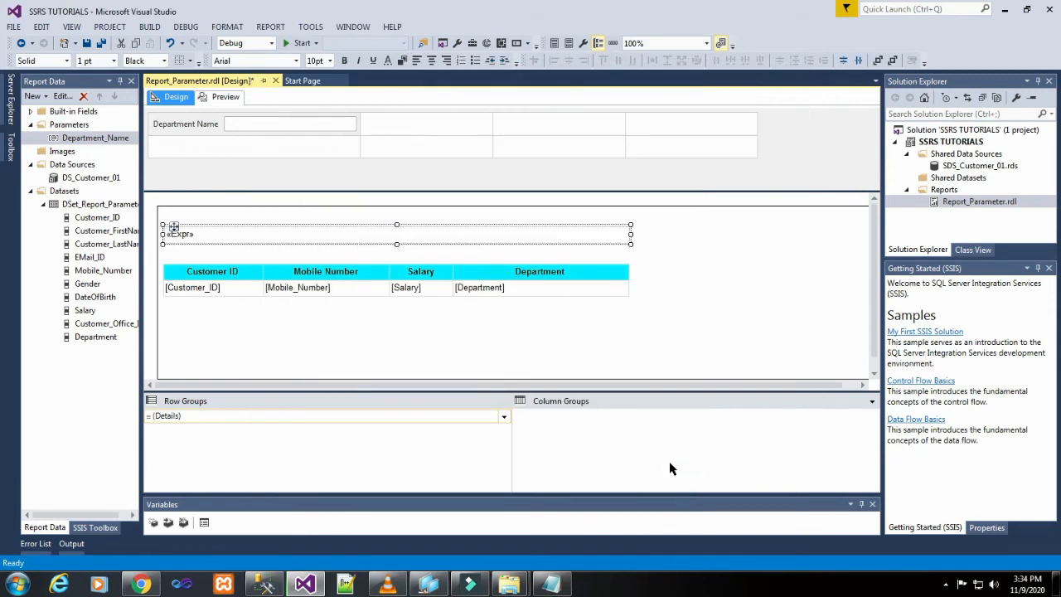
Format the title text box with bold, centered text and an orange background.
left_click(364, 229)
left_click(344, 61)
left_click(431, 60)
left_click(403, 61)
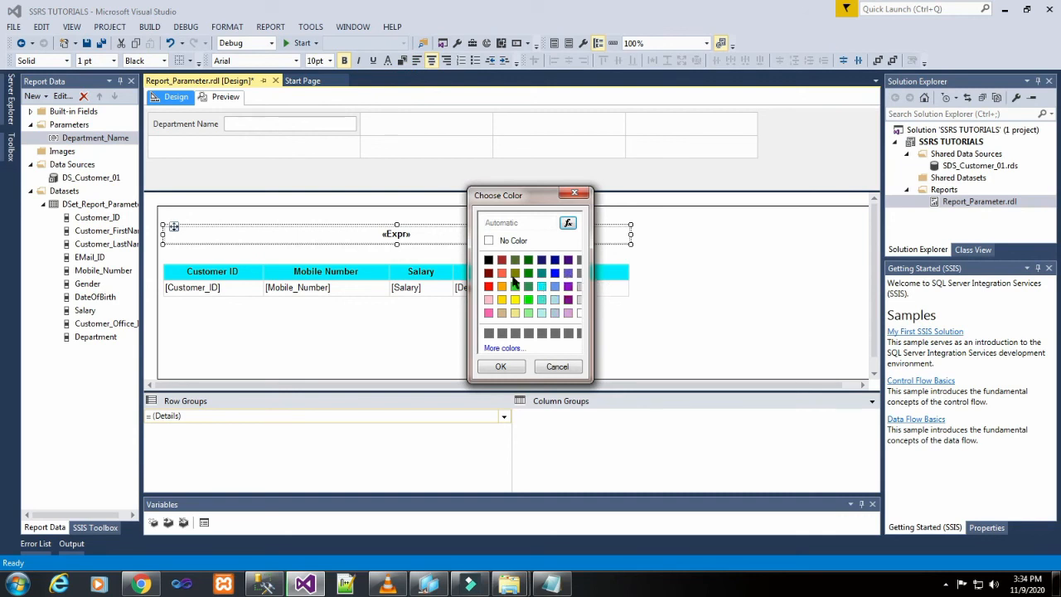
left_click(501, 286)
left_click(504, 365)
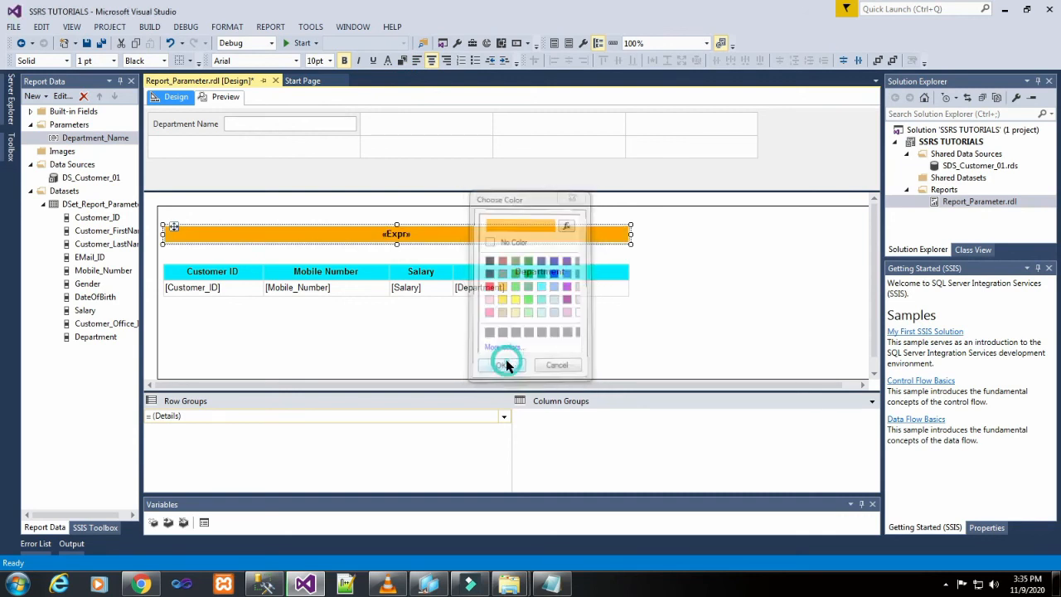
left_click(713, 282)
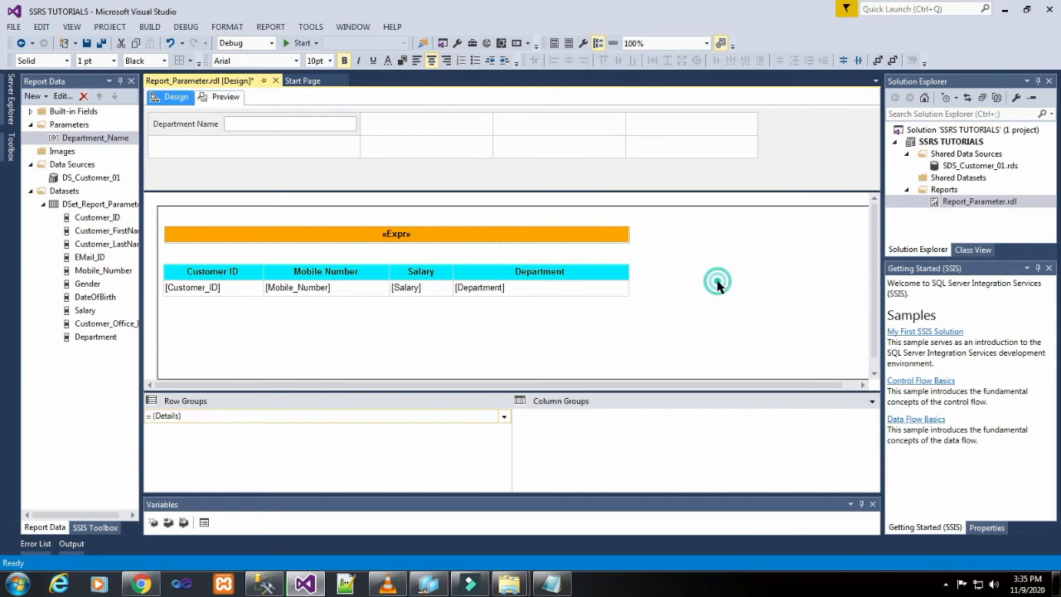
Preview the report with the Department Name parameter set to Electronics Engineering, copied from the Notepad file.
left_click(231, 102)
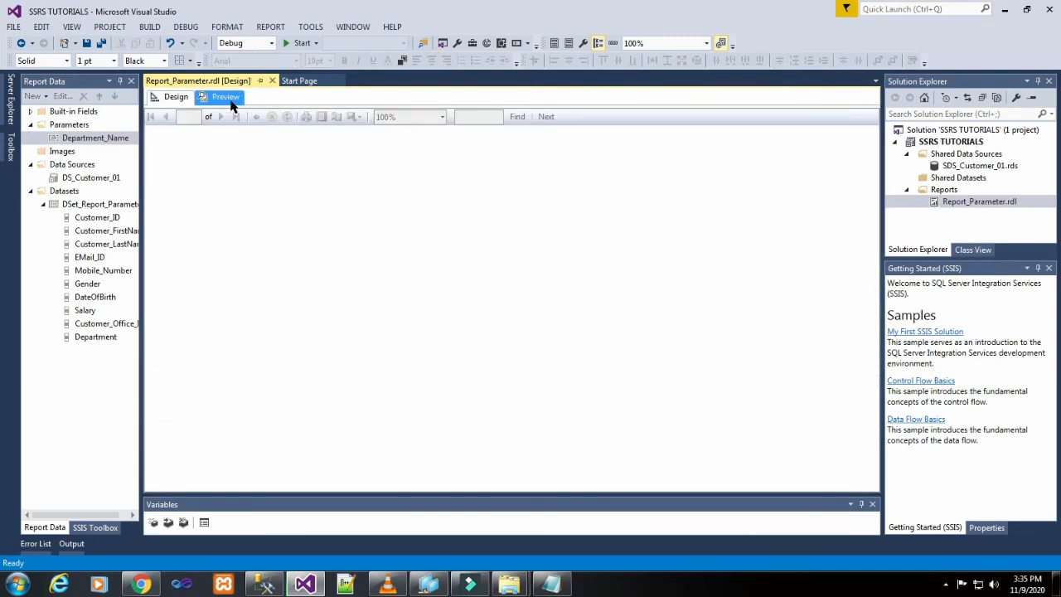
left_click(299, 118)
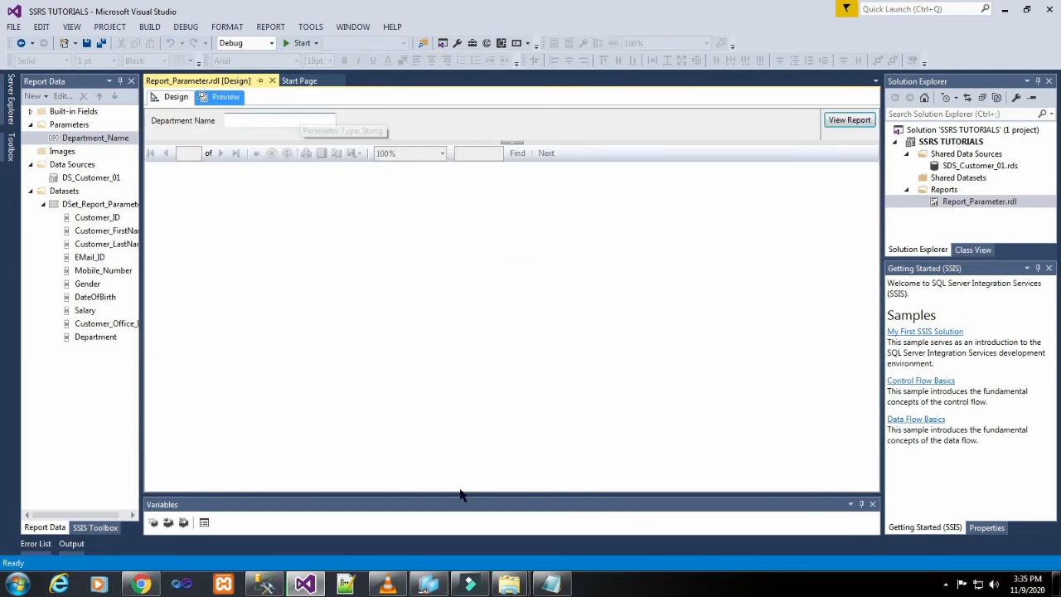
left_click(549, 584)
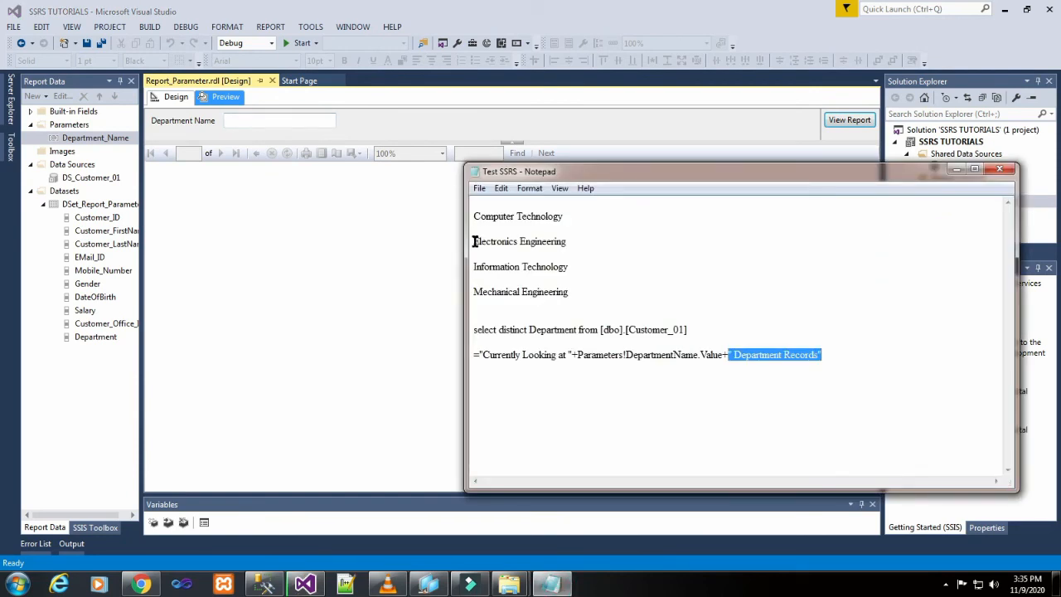
left_click_drag(475, 242, 565, 239)
right_click(562, 241)
left_click(598, 277)
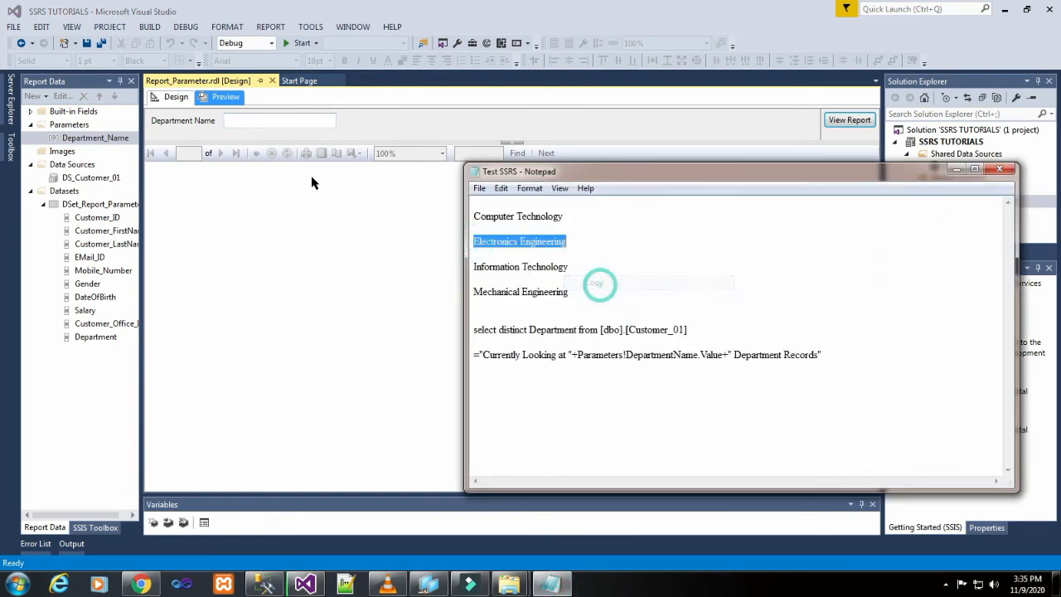
left_click(276, 116)
key("ctrl+v")
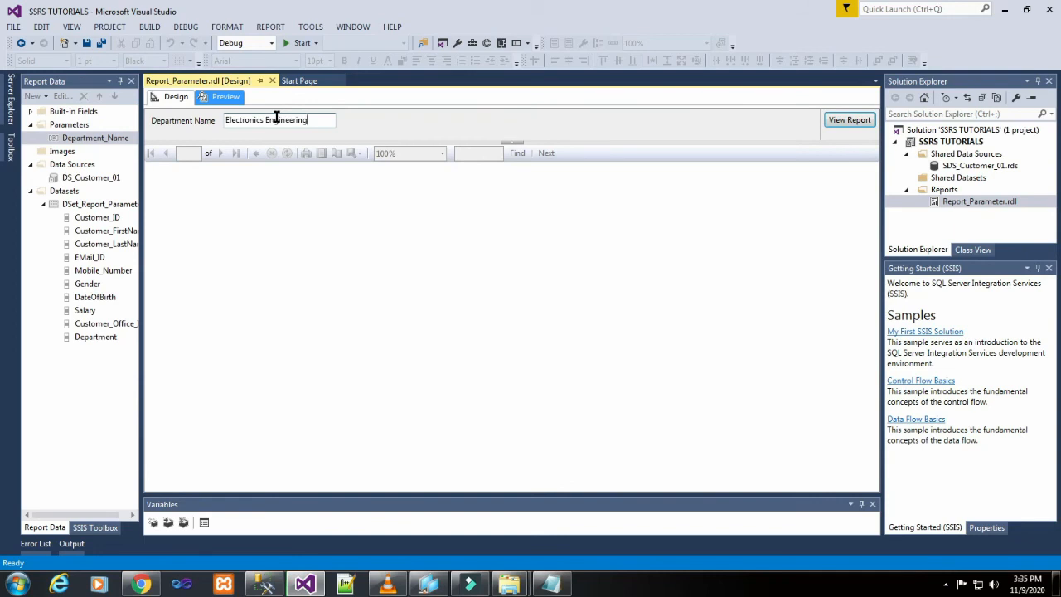
left_click(862, 120)
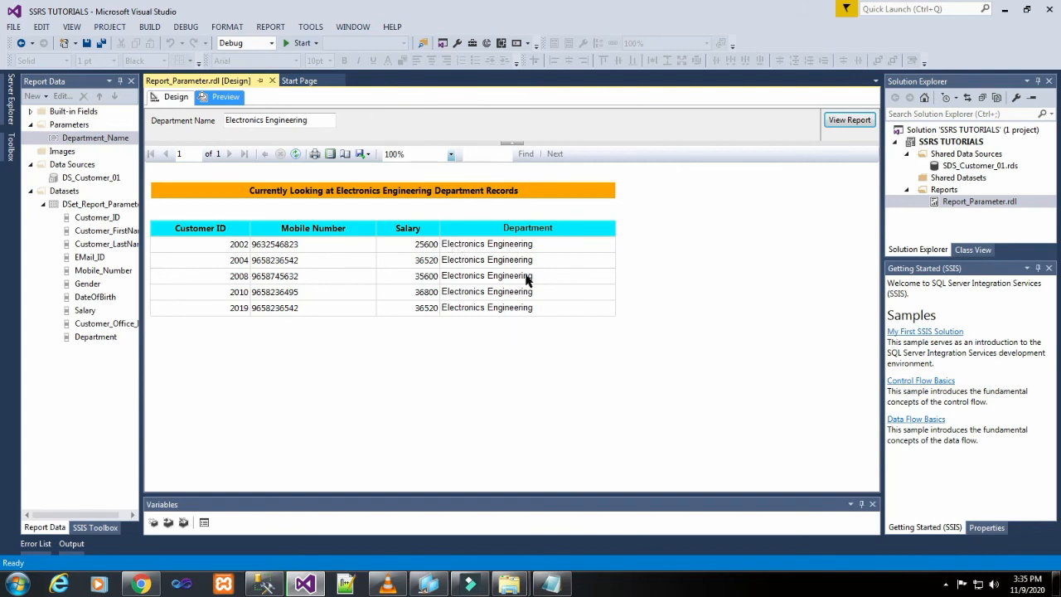
Run the report preview again with Department Name set to Information Technology, copied from the Notepad file.
left_click(552, 583)
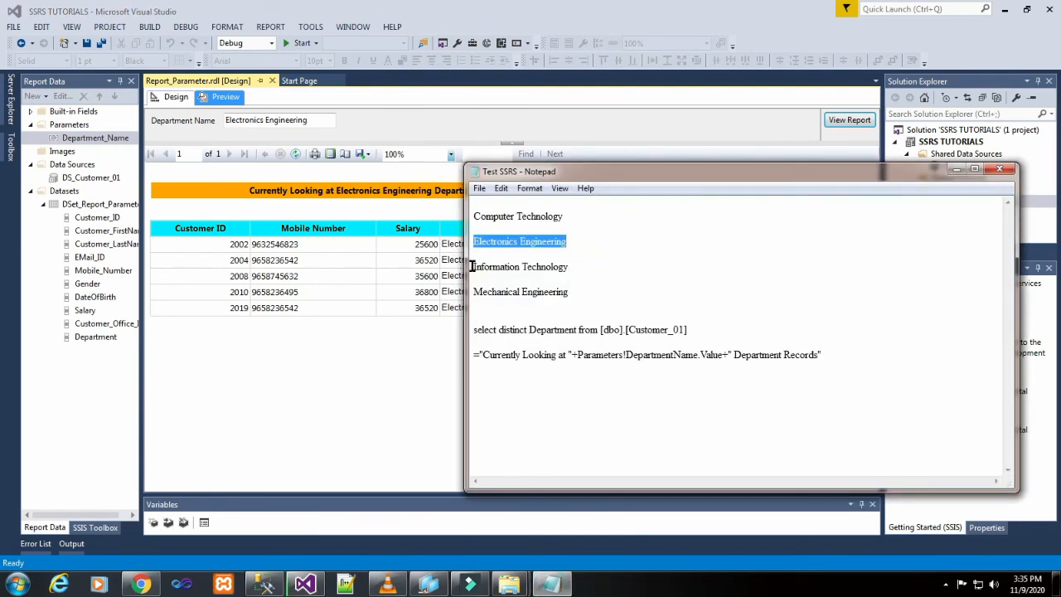
left_click_drag(471, 266, 573, 262)
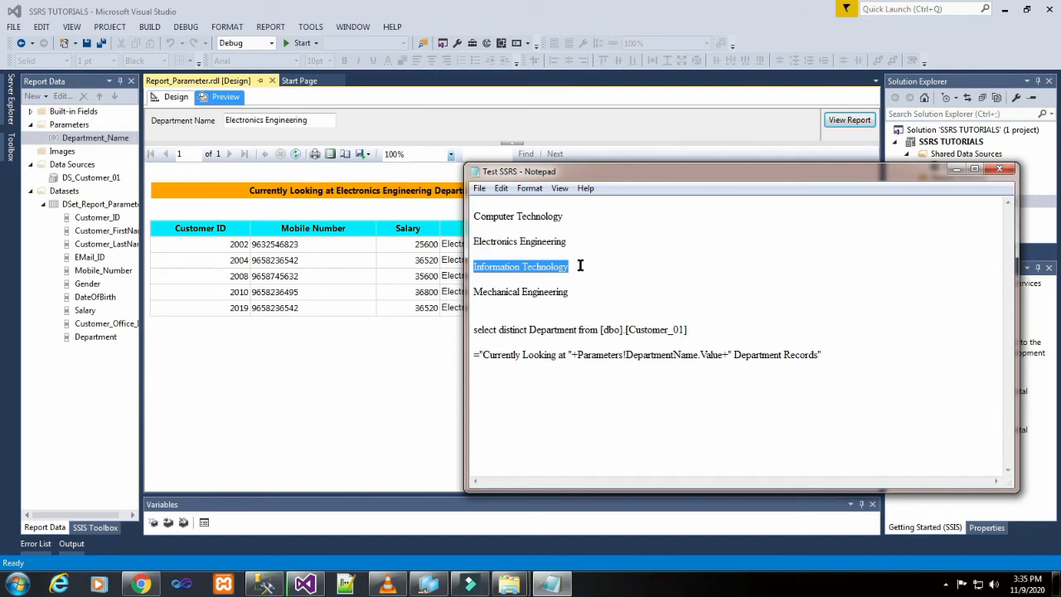
left_click(317, 119)
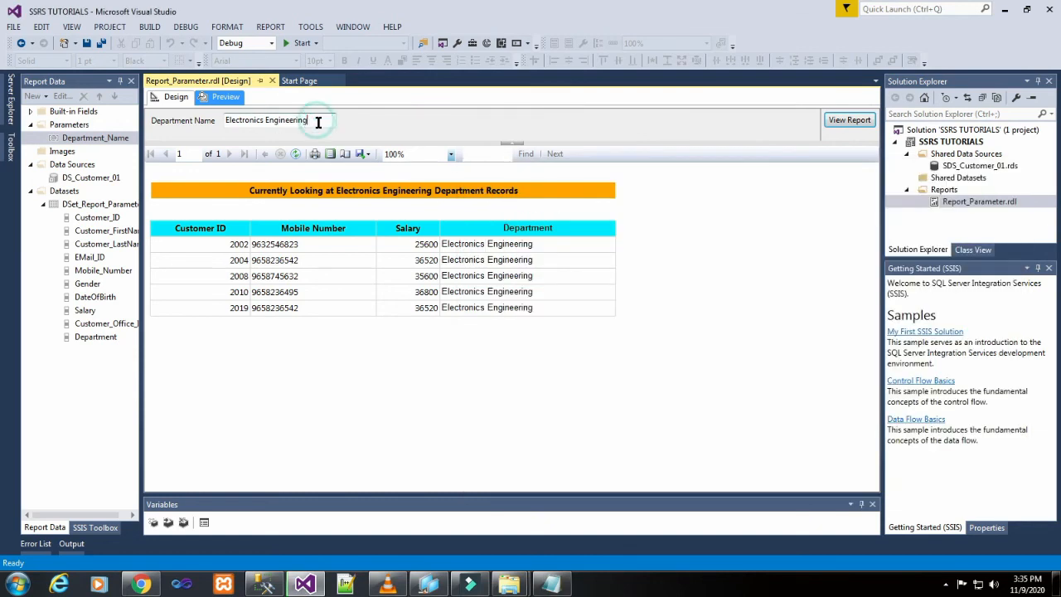
left_click_drag(318, 118, 220, 124)
key("ctrl+v")
left_click(849, 123)
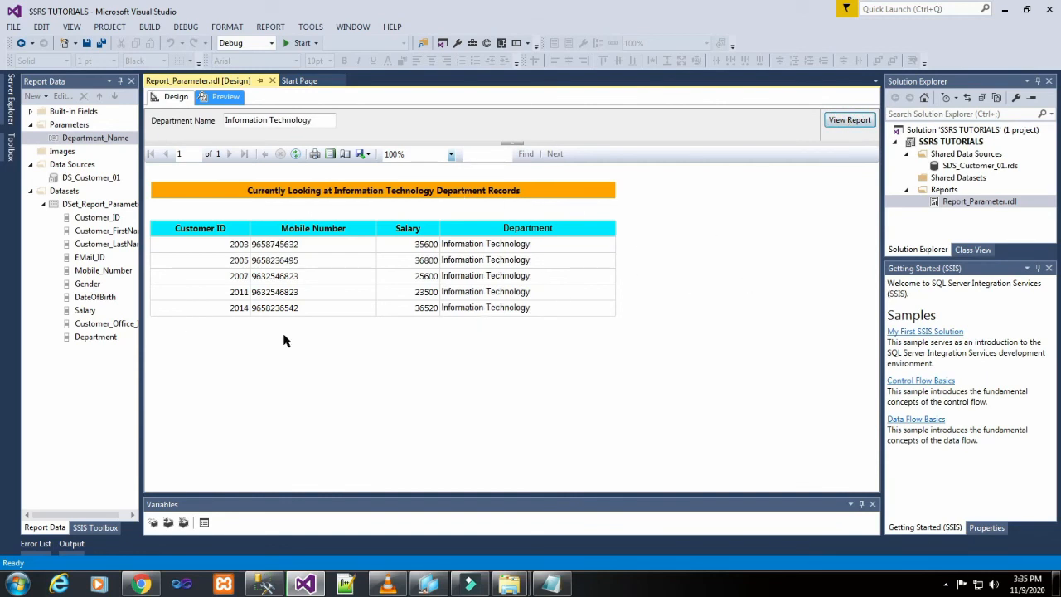
Add a dataset named DSet_Department, embedded in the report, using the DS_Customer_01 data source.
left_click(169, 97)
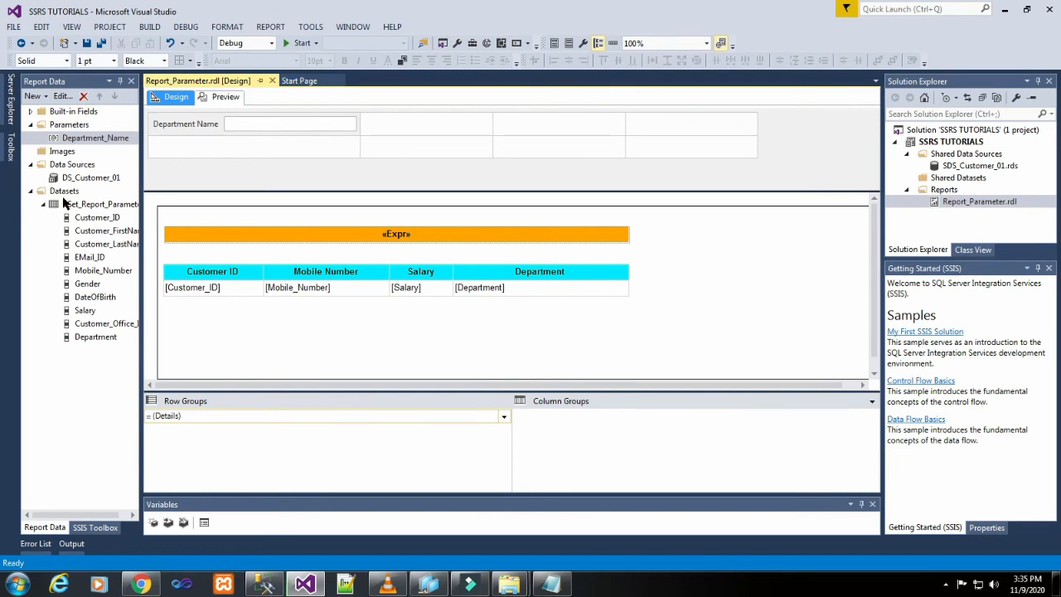
left_click(65, 190)
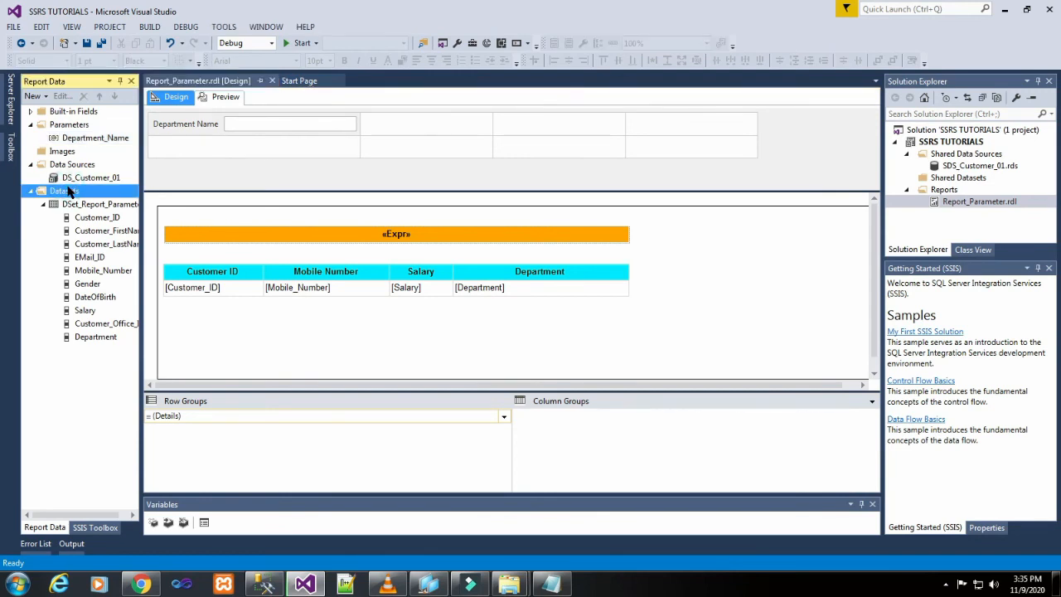
right_click(69, 190)
left_click(87, 200)
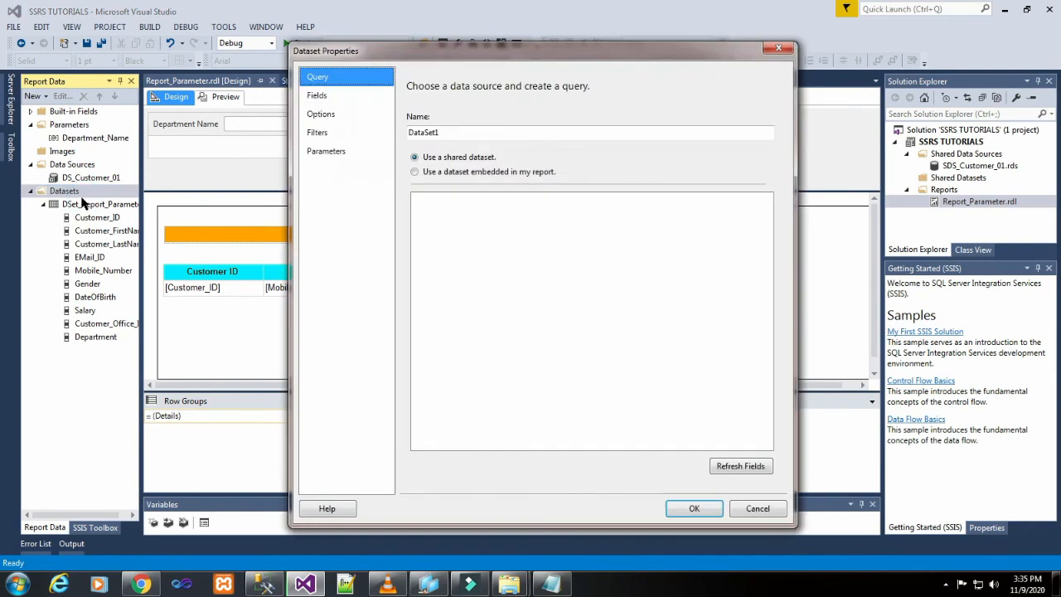
left_click_drag(448, 132, 398, 130)
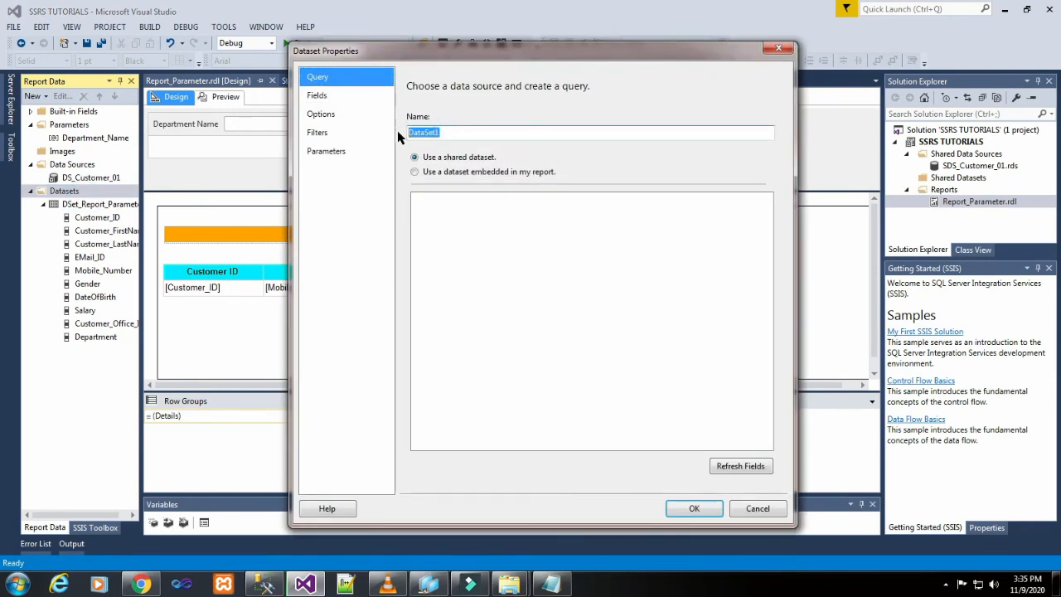
type("DSet_Department")
left_click(462, 174)
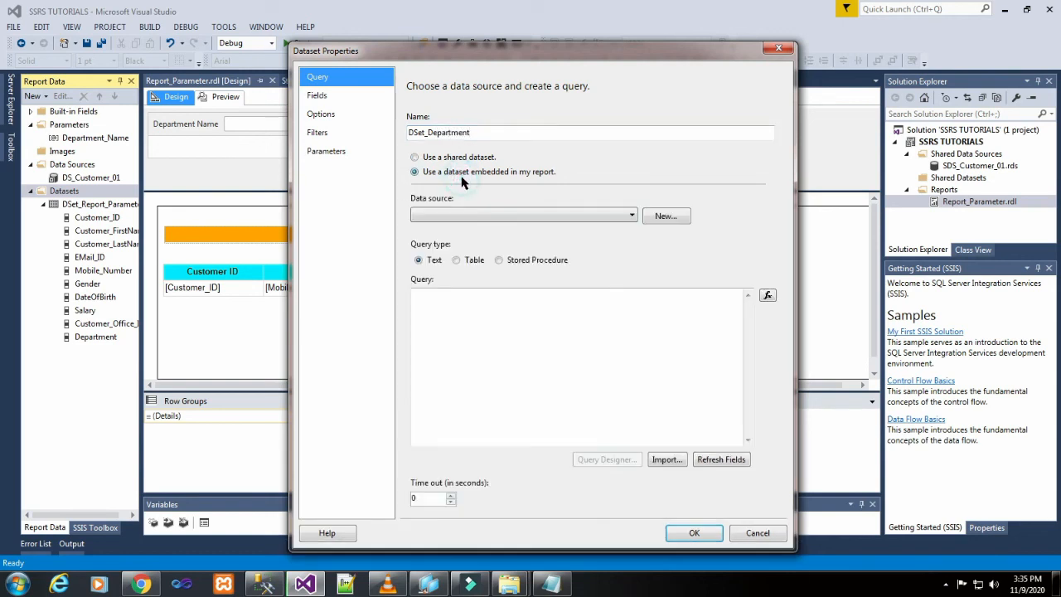
left_click(497, 216)
left_click(473, 226)
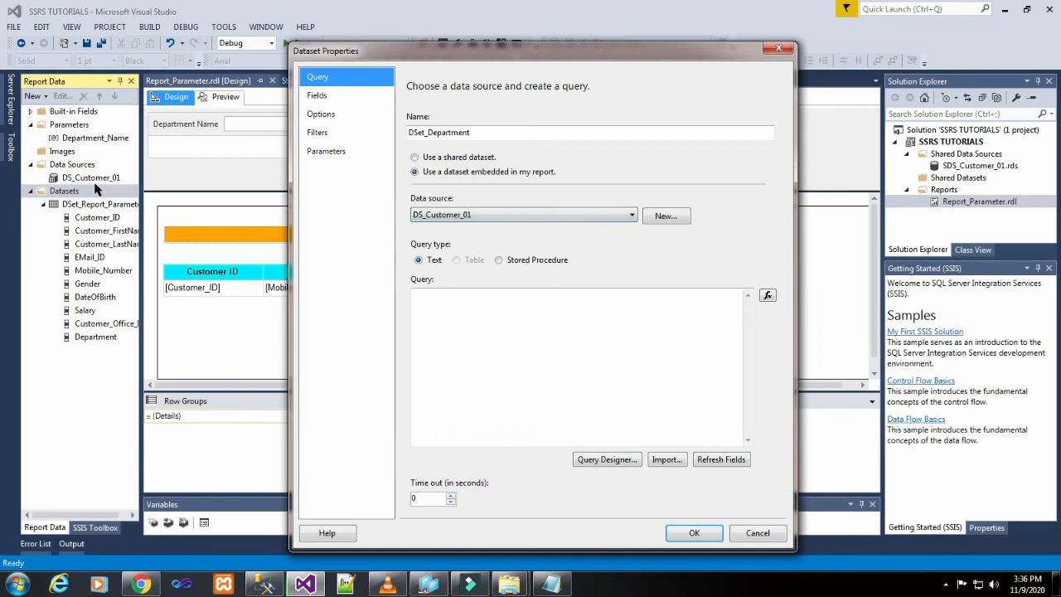
Set the dataset's query to select distinct Department from [dbo].[Customer_01], copied from the Notepad file, and create the dataset.
left_click(493, 293)
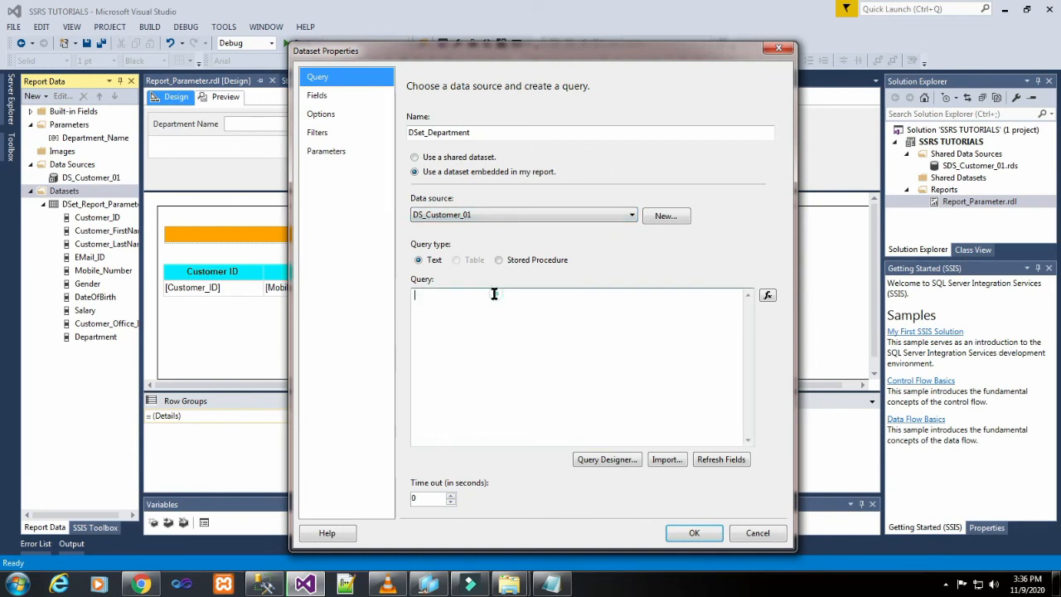
left_click(550, 584)
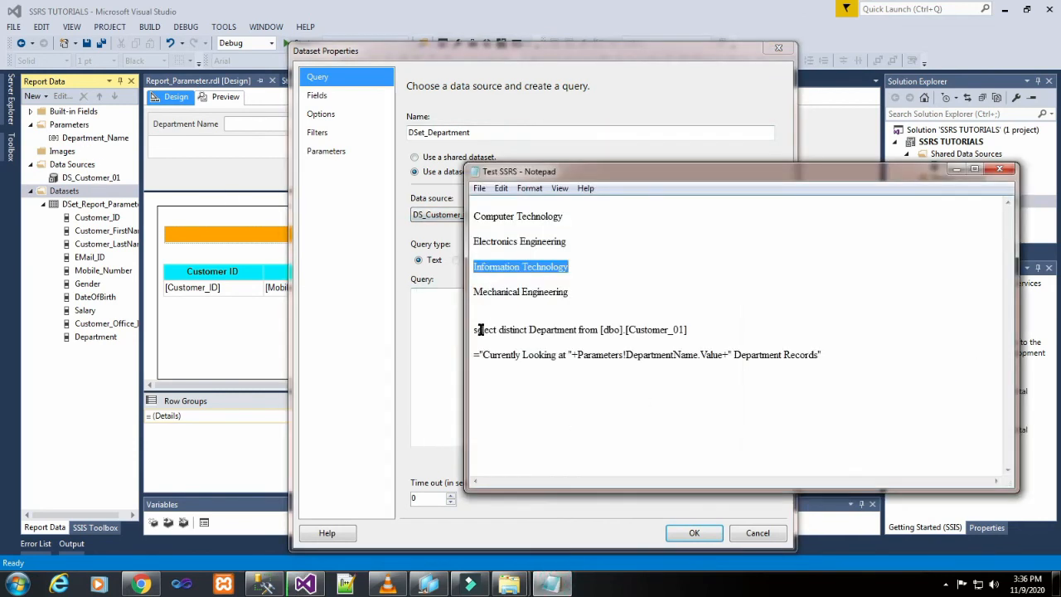
left_click_drag(472, 330, 716, 329)
key("ctrl+c")
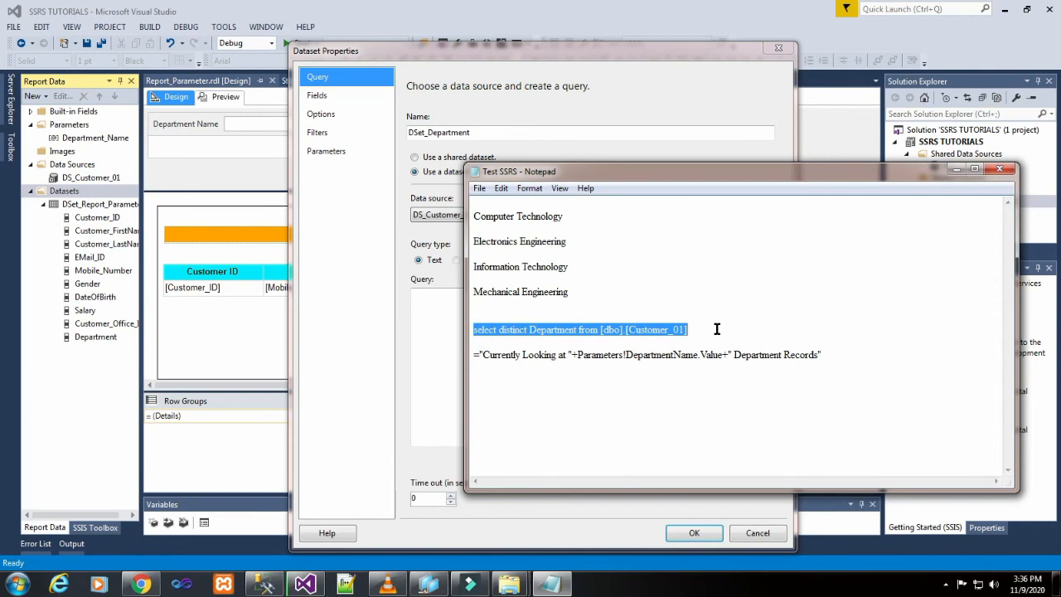
left_click(419, 307)
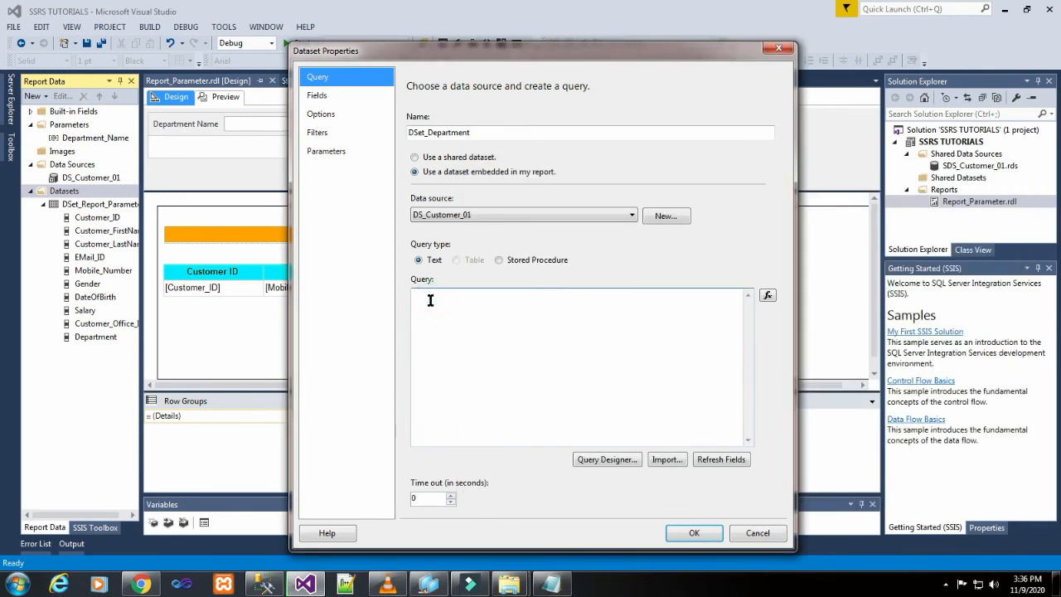
key("ctrl+v")
left_click(694, 532)
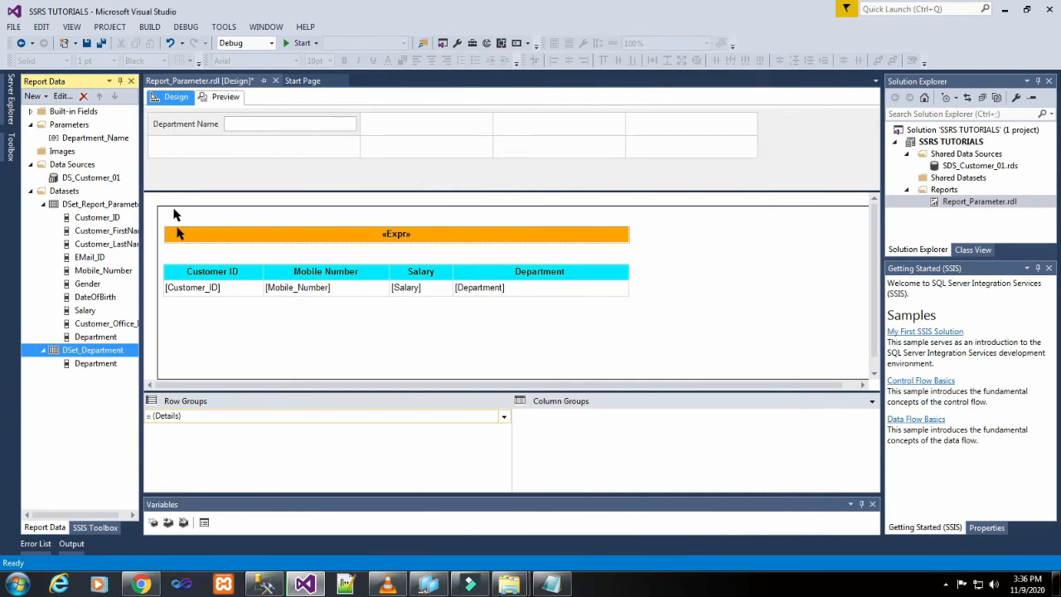
Make the Department_Name parameter get its available values from the DSet_Department query, with Department as both value and label field.
left_click(98, 139)
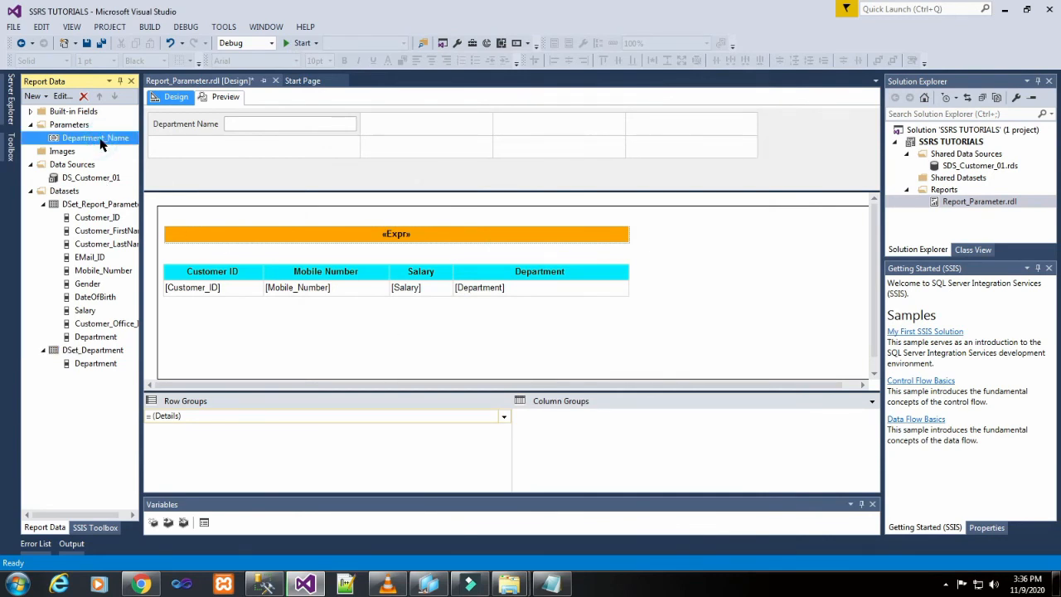
right_click(101, 140)
left_click(133, 169)
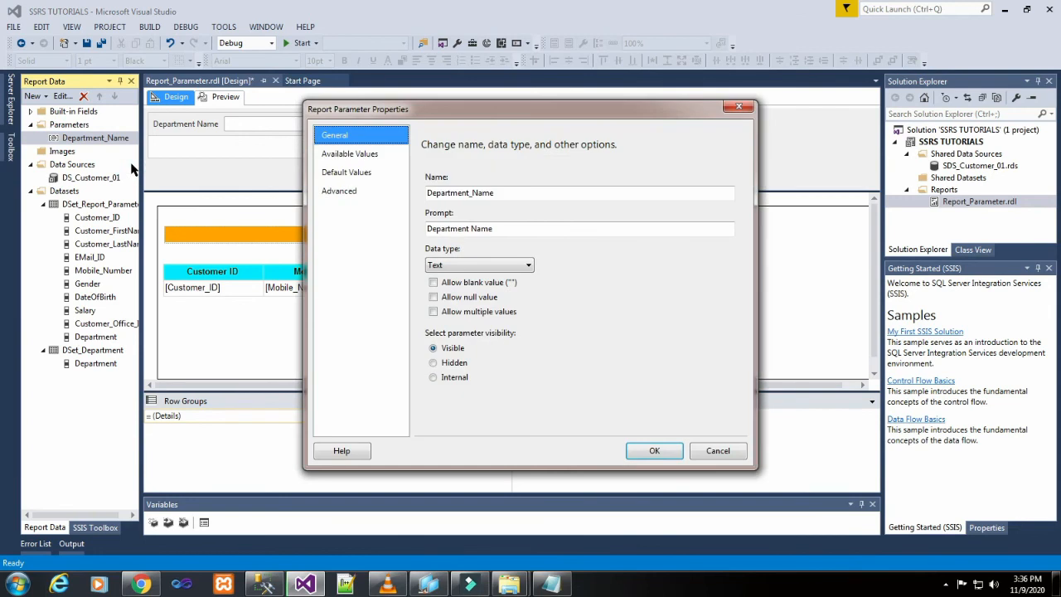
left_click(355, 153)
left_click(436, 223)
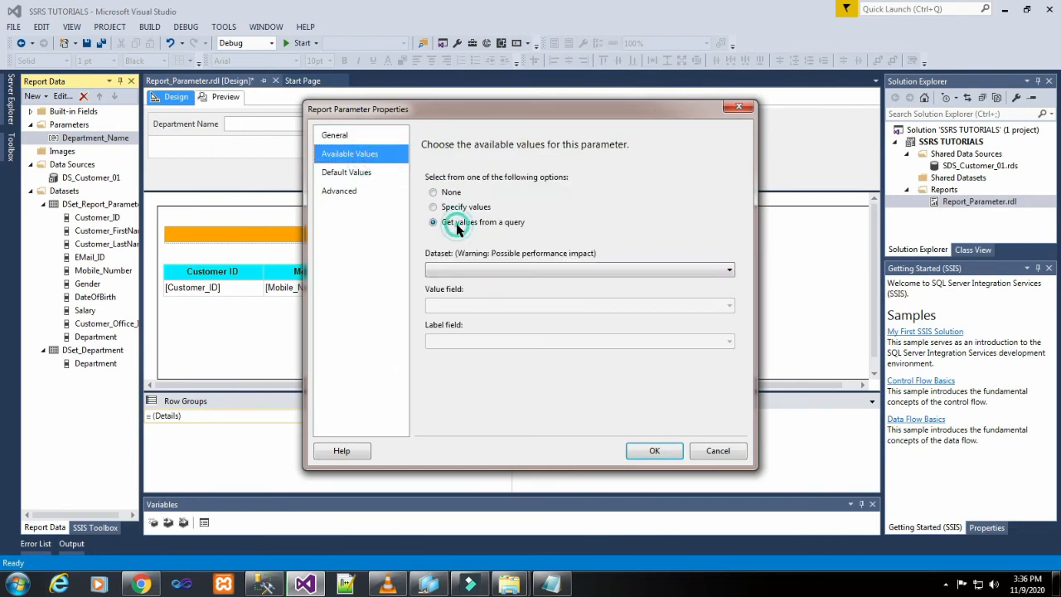
left_click(484, 276)
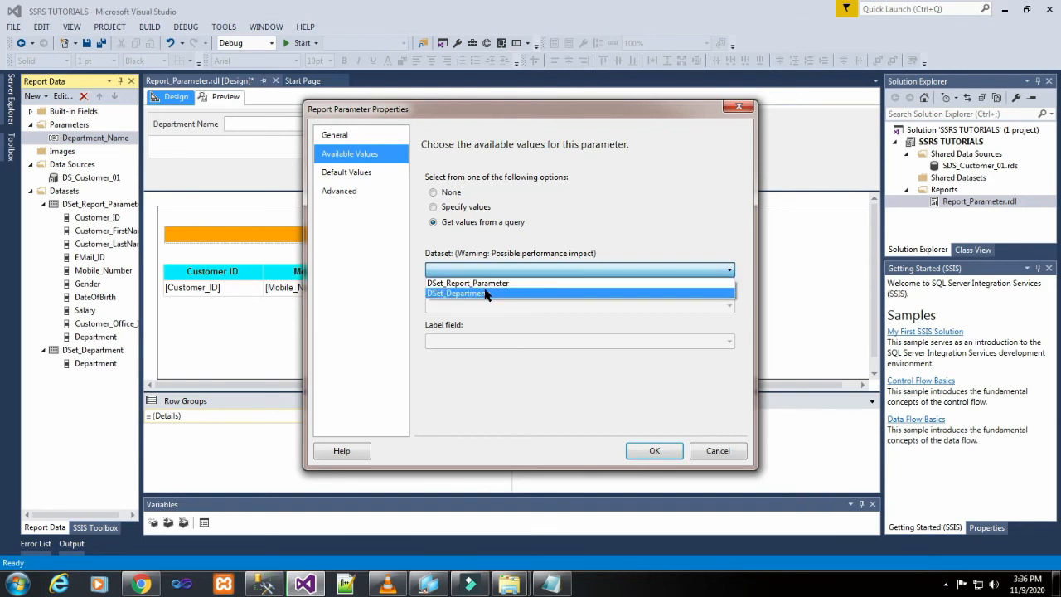
left_click(487, 293)
left_click(502, 305)
left_click(497, 314)
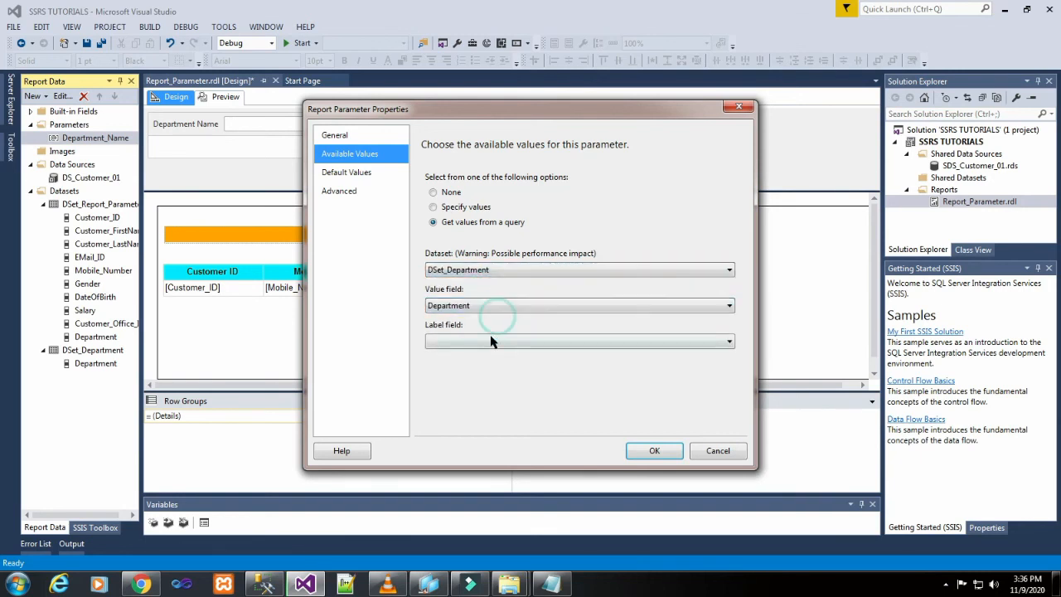
left_click(490, 341)
left_click(481, 358)
left_click(634, 458)
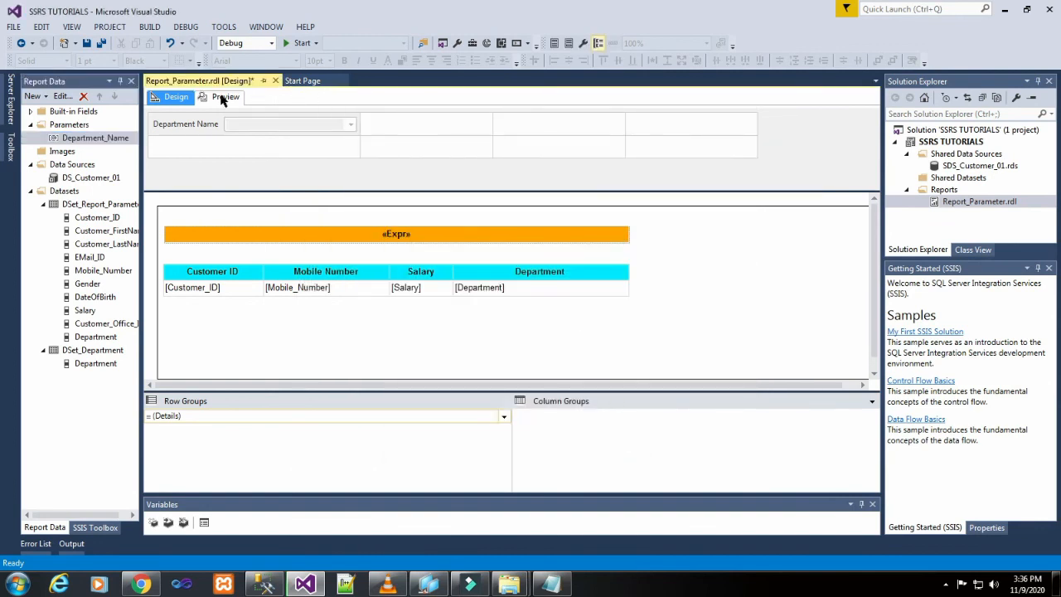
Preview the report with Department Name set to Computer Technology and with Electronics Engineering.
left_click(222, 99)
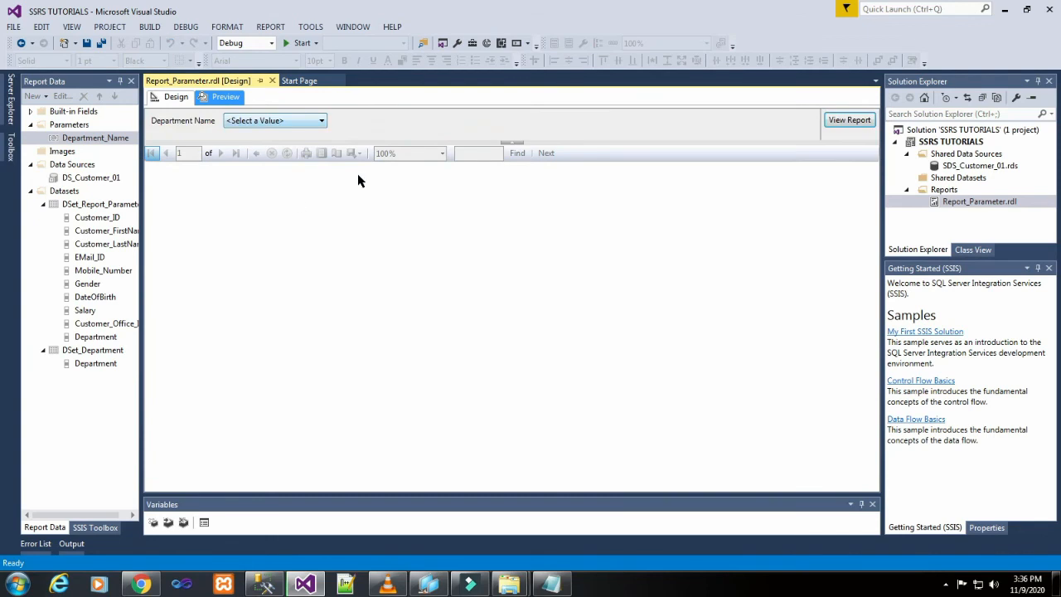
left_click(321, 122)
left_click(274, 136)
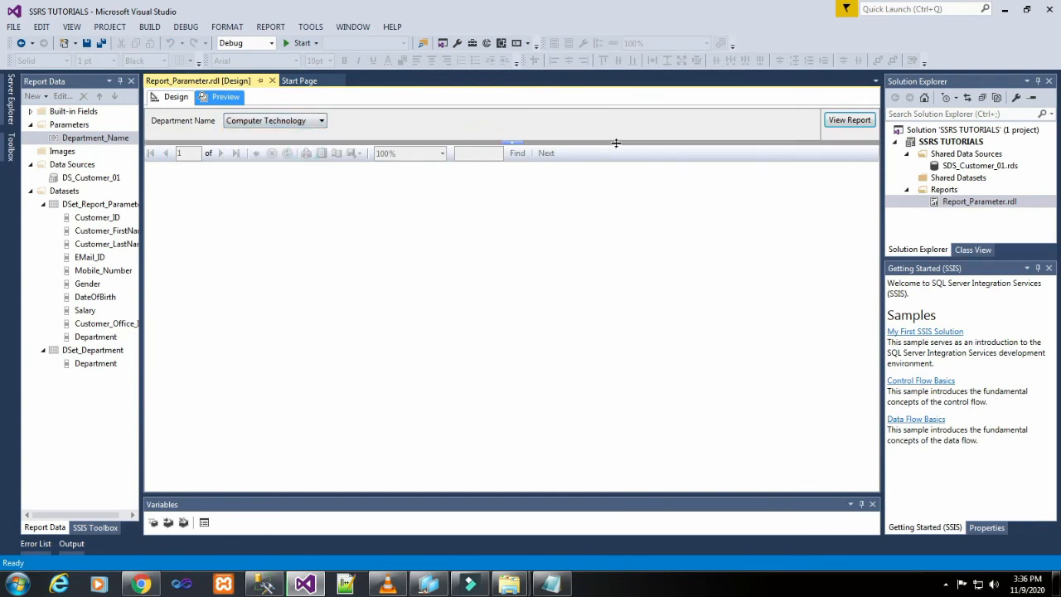
left_click(850, 120)
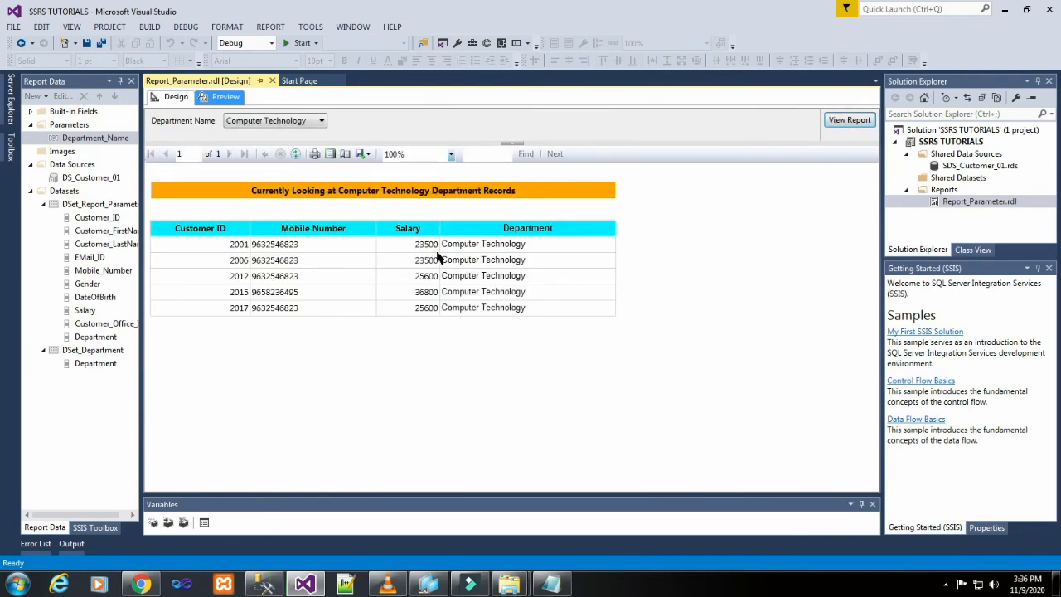
left_click(314, 122)
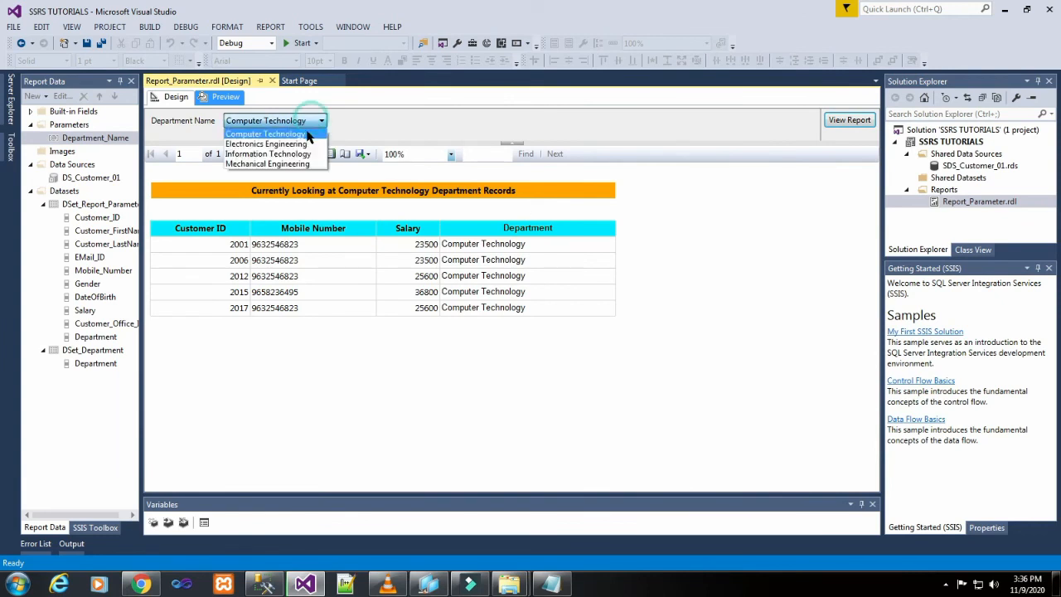
left_click(303, 138)
left_click(842, 119)
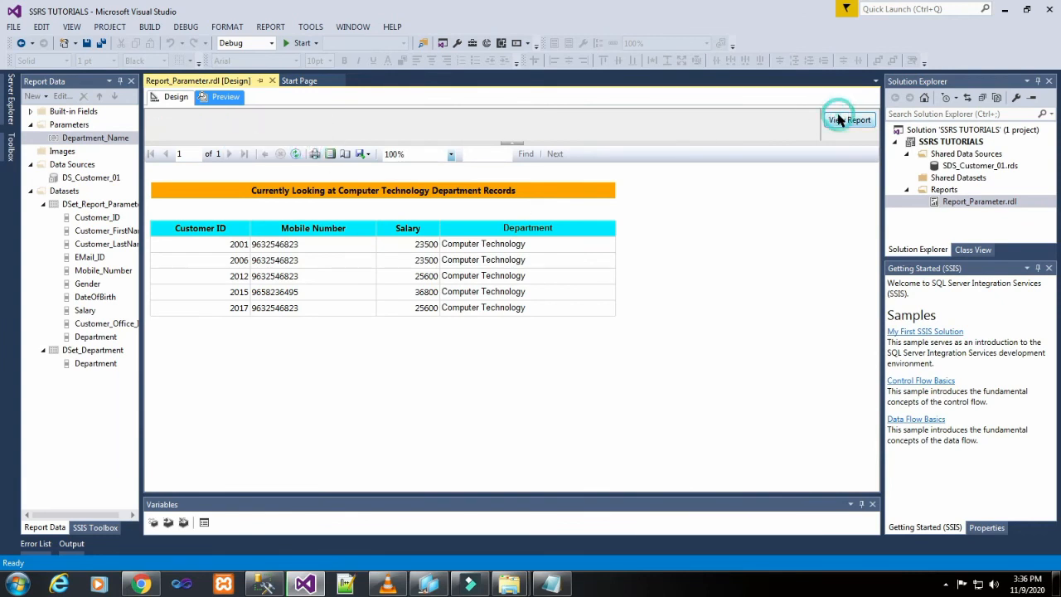
Run the report preview for the Information Technology and Mechanical Engineering departments.
left_click(309, 122)
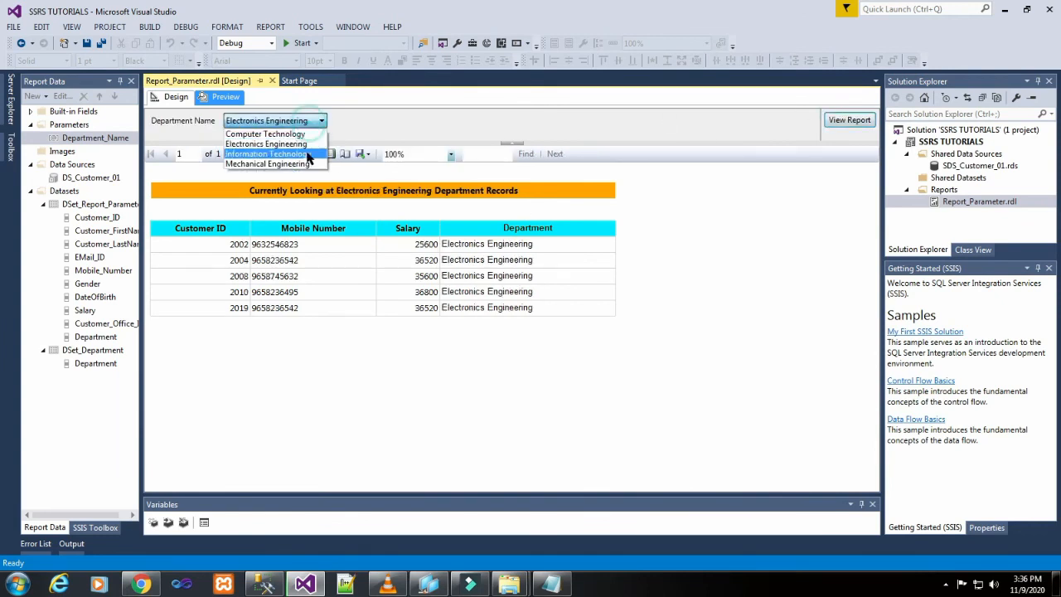
left_click(298, 150)
left_click(850, 121)
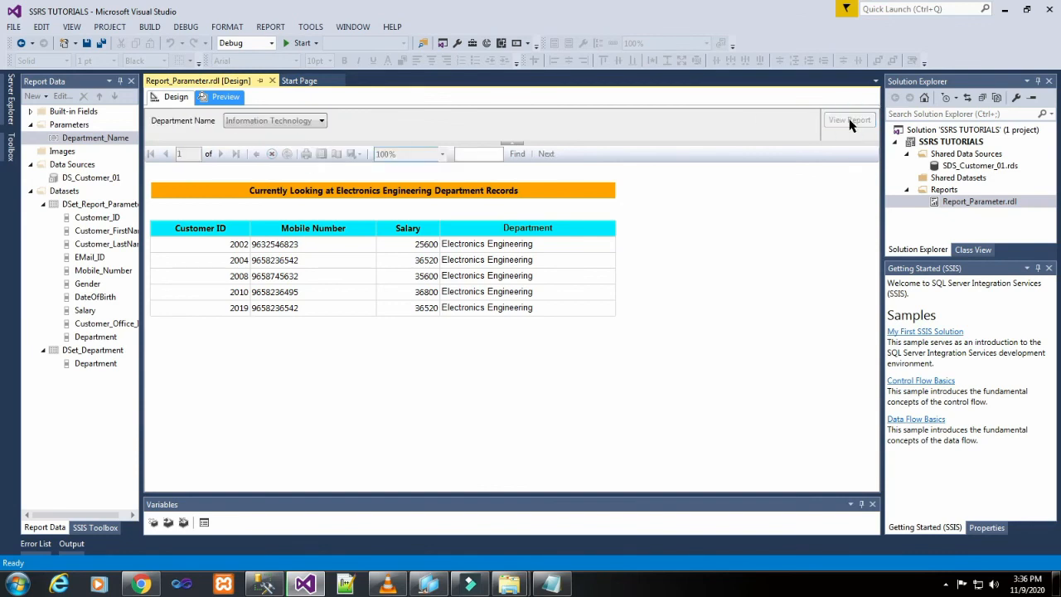
left_click(290, 120)
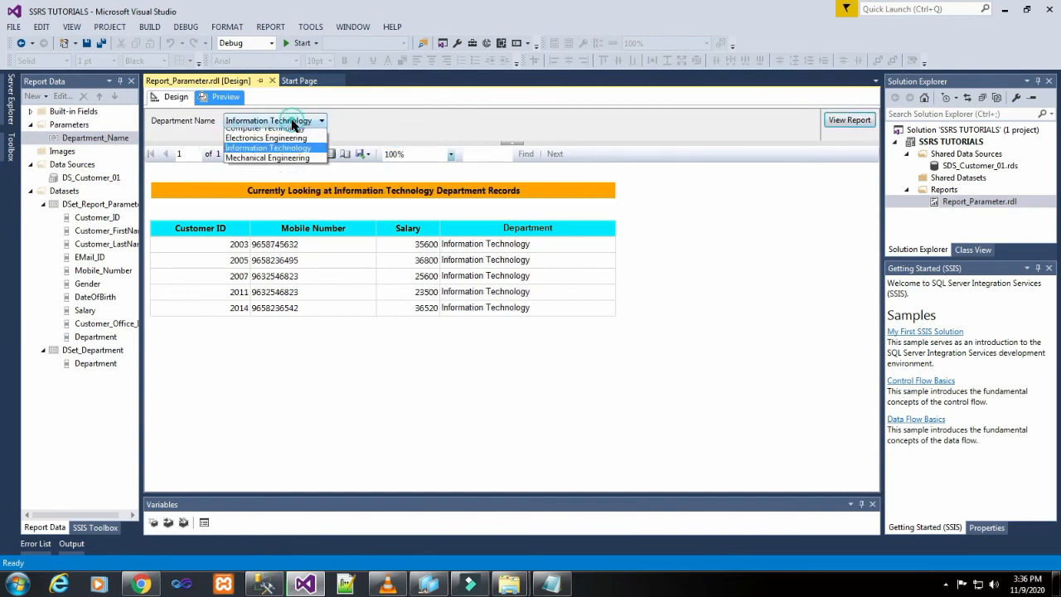
left_click(296, 161)
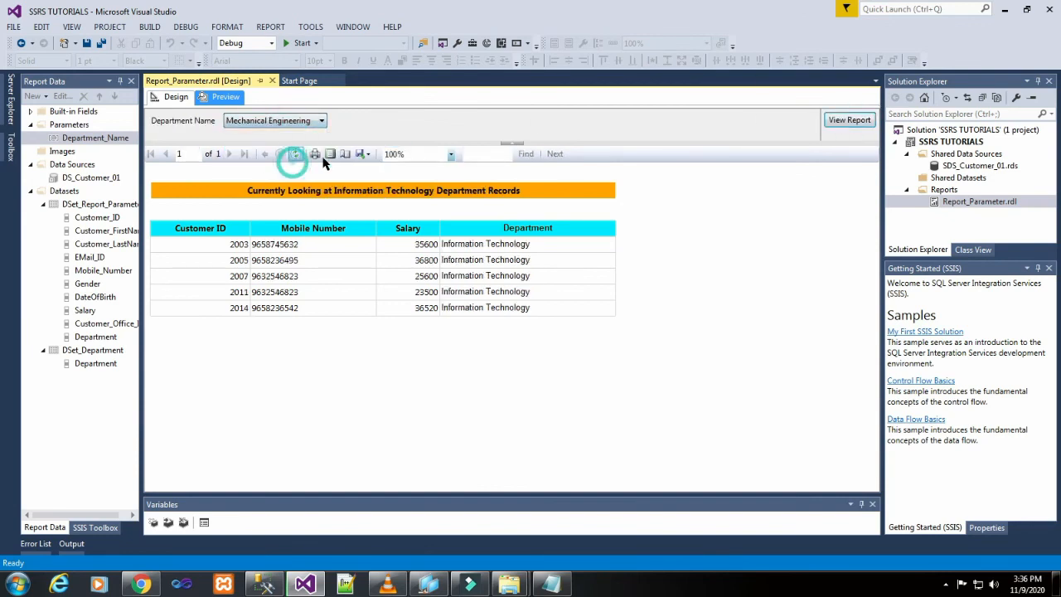
left_click(841, 123)
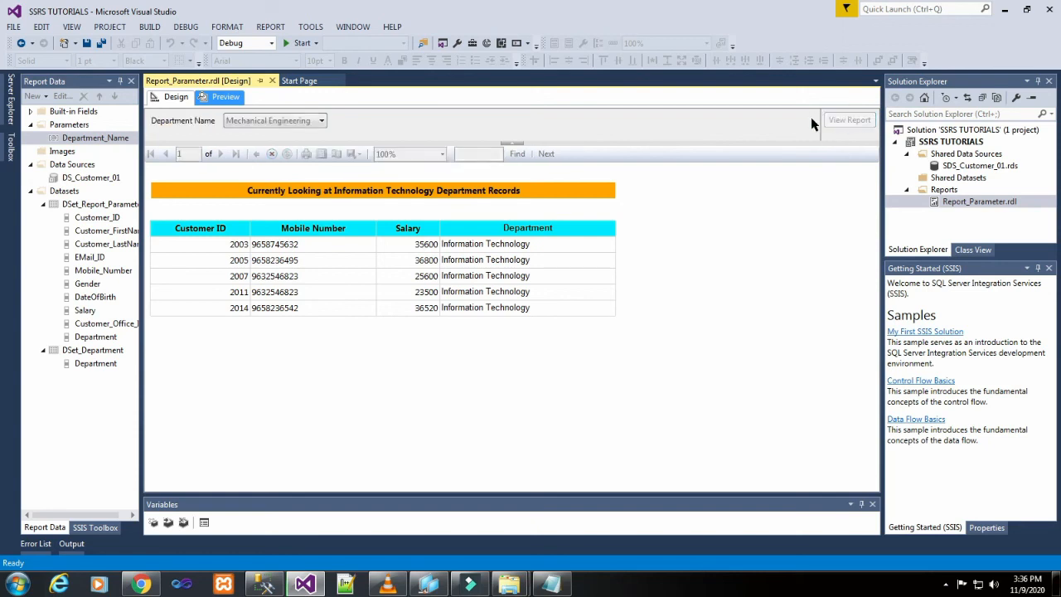
Save the report, deploy it by starting the project, and open Report_Parameter from the report server listing in the browser.
left_click(87, 44)
left_click(292, 43)
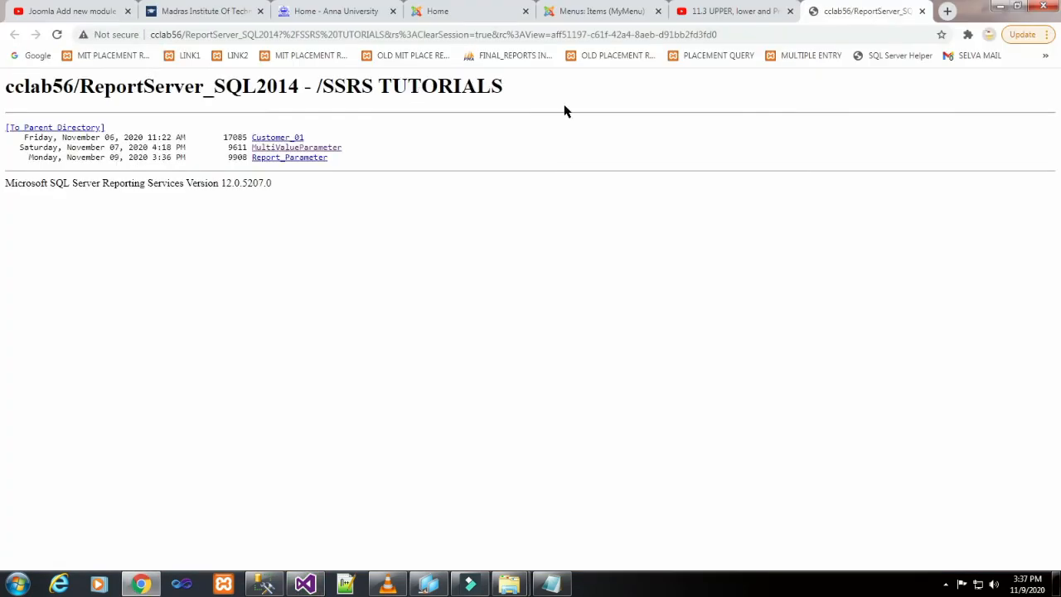
left_click(320, 163)
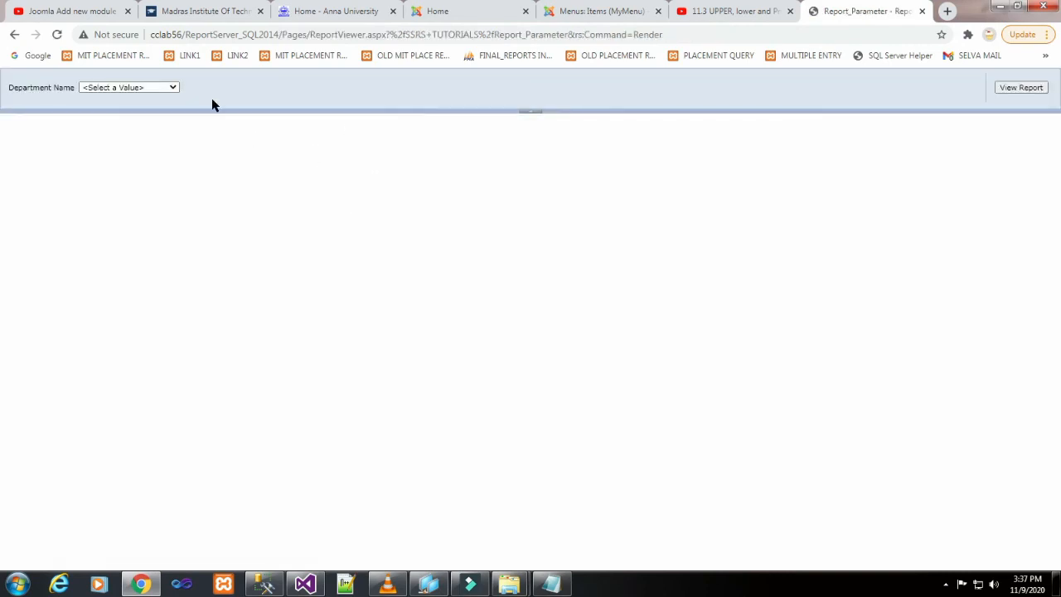
View the deployed report with Department Name set to Computer Technology and with Information Technology.
left_click(171, 87)
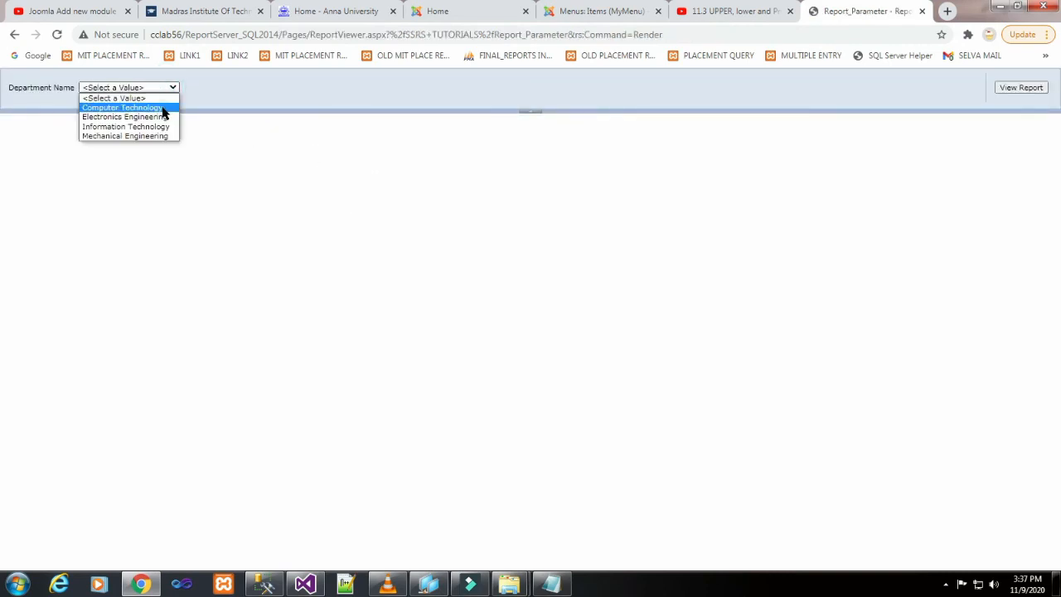
left_click(162, 108)
left_click(997, 88)
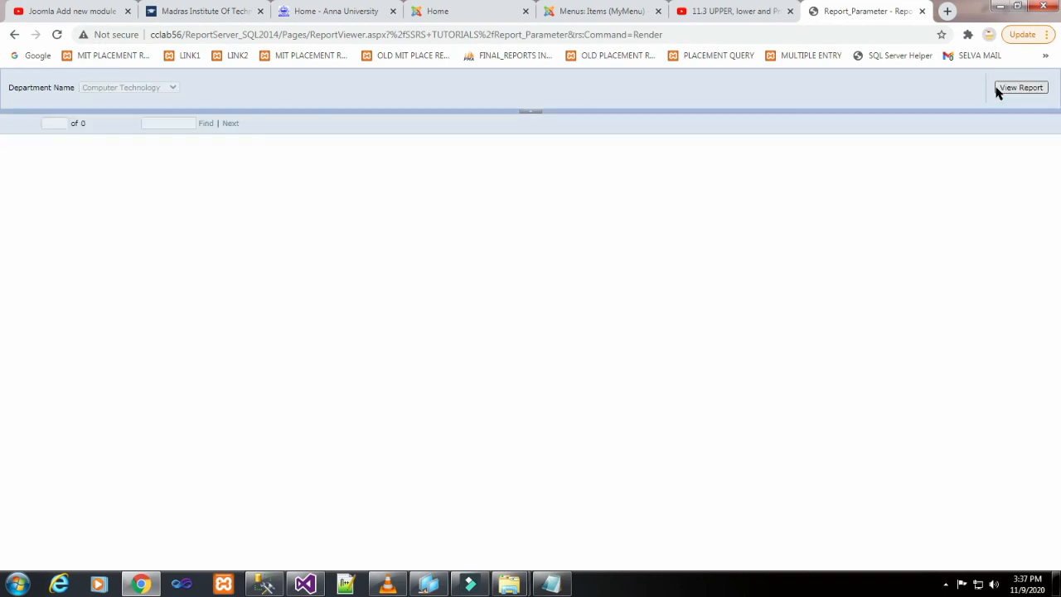
left_click(997, 88)
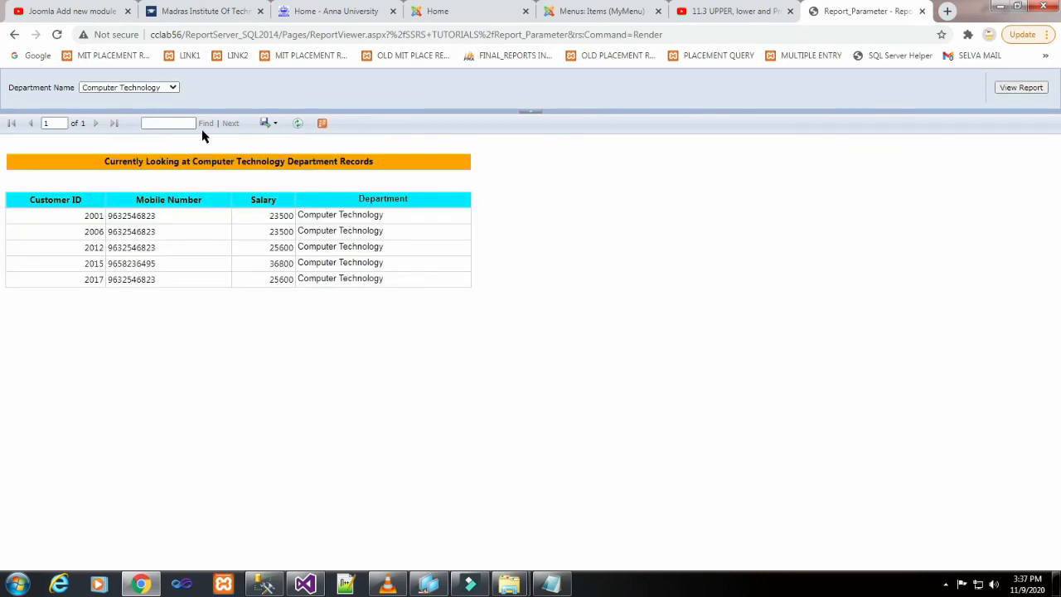
left_click(162, 88)
left_click(153, 116)
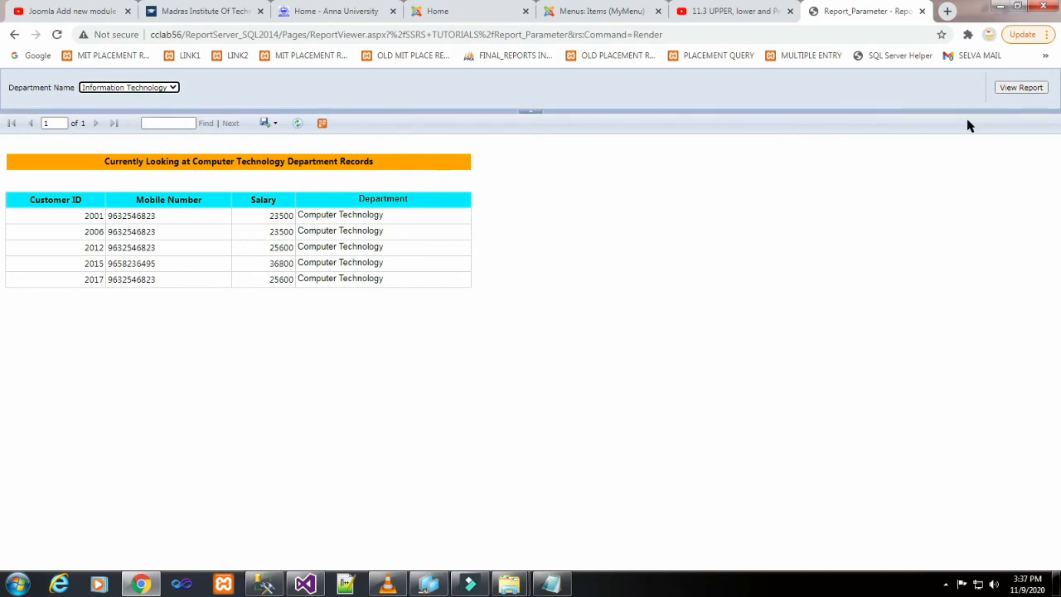
left_click(1022, 88)
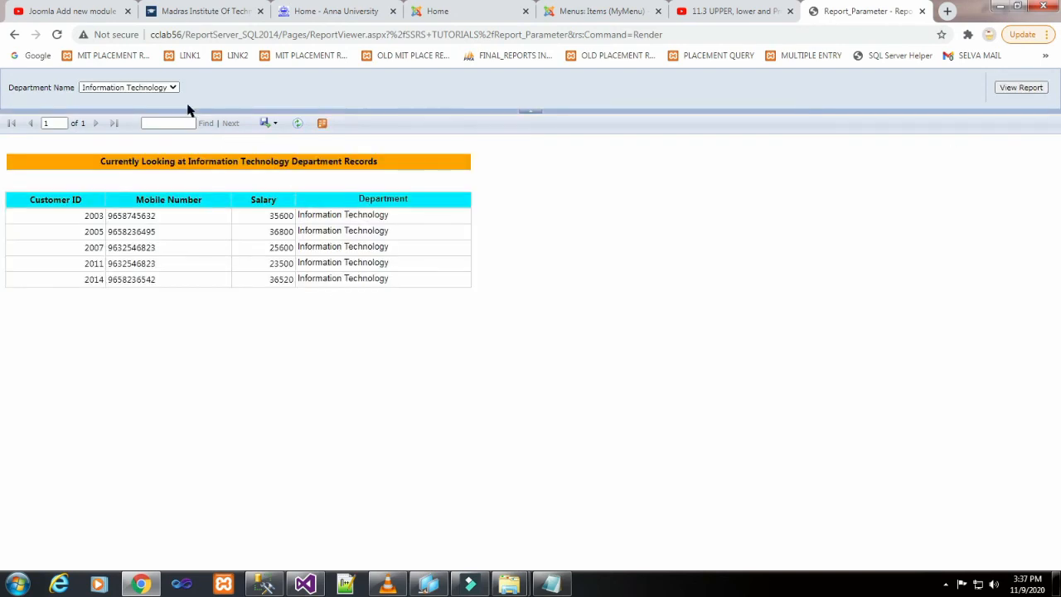
View the deployed report for the Electronics Engineering and Mechanical Engineering departments.
left_click(172, 88)
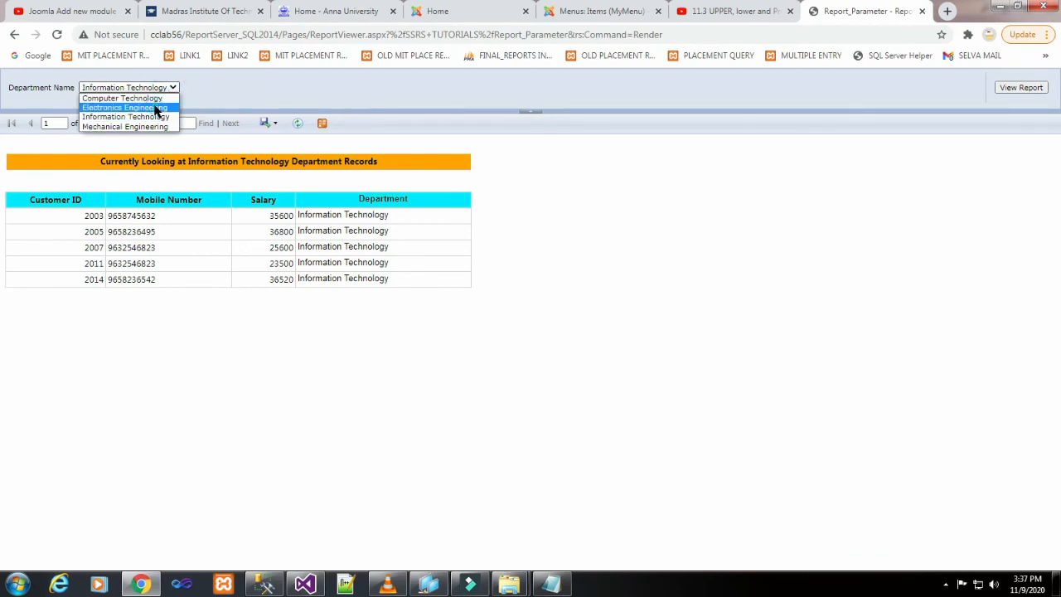
left_click(125, 108)
left_click(1021, 87)
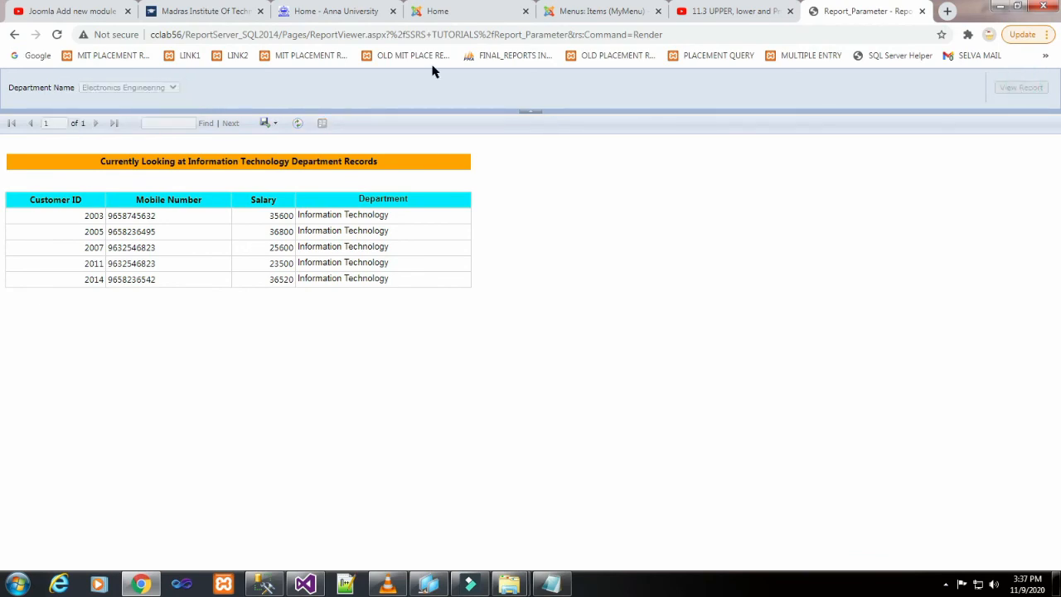
left_click(173, 88)
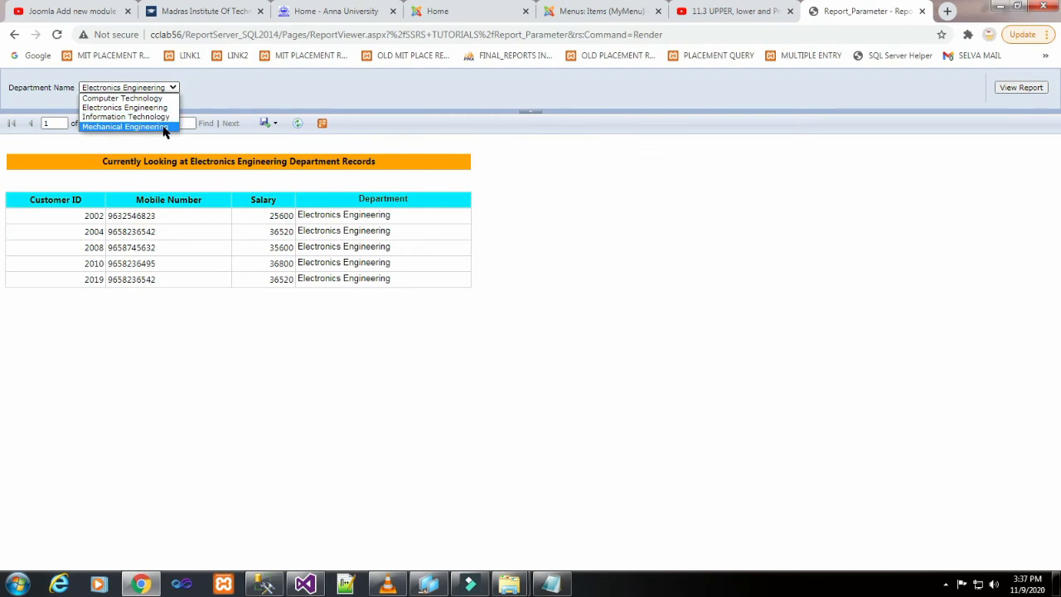
left_click(166, 126)
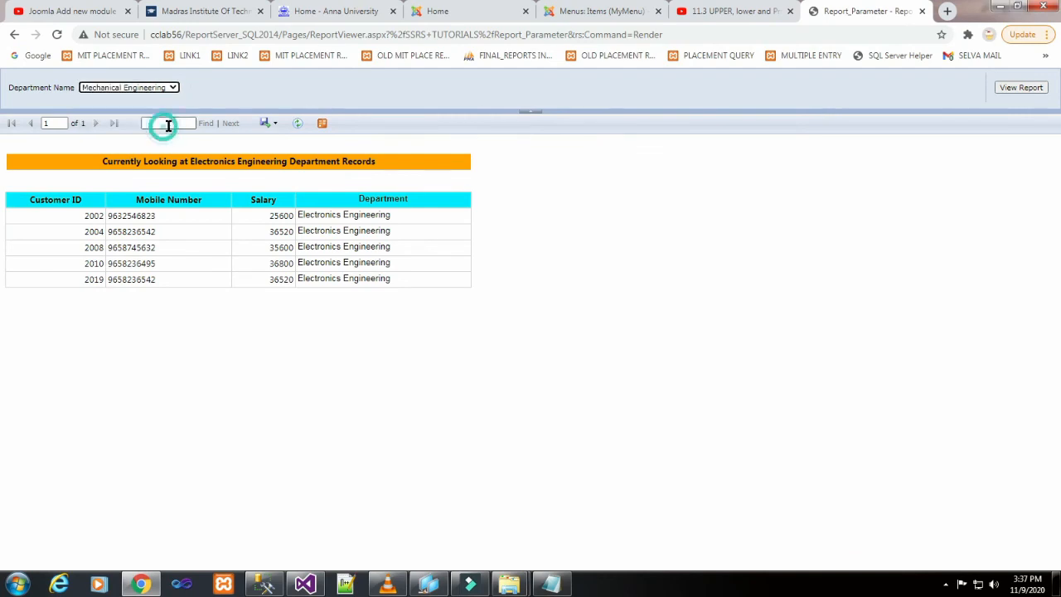
left_click(1023, 87)
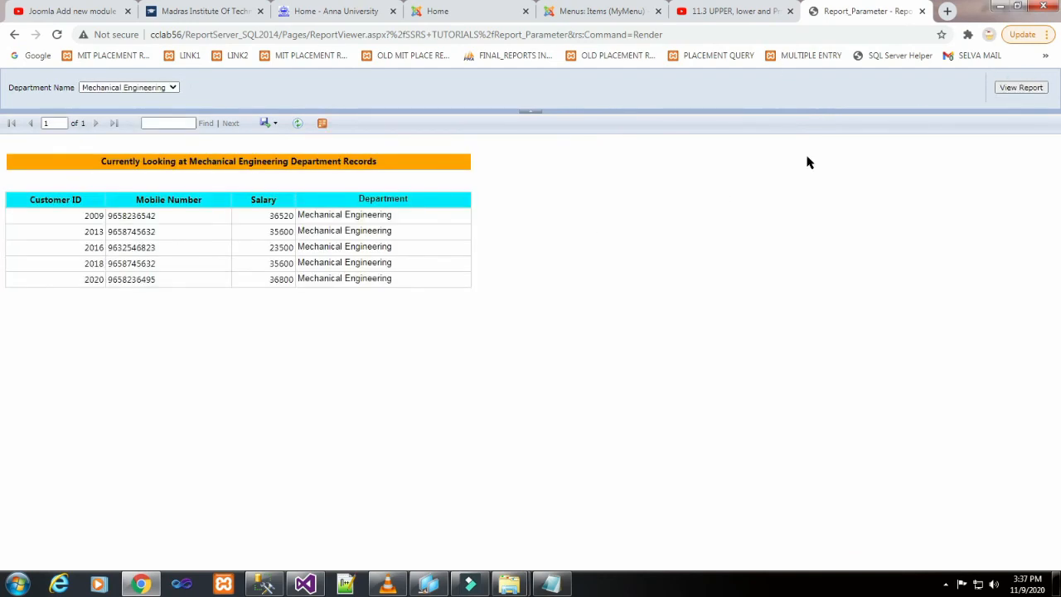